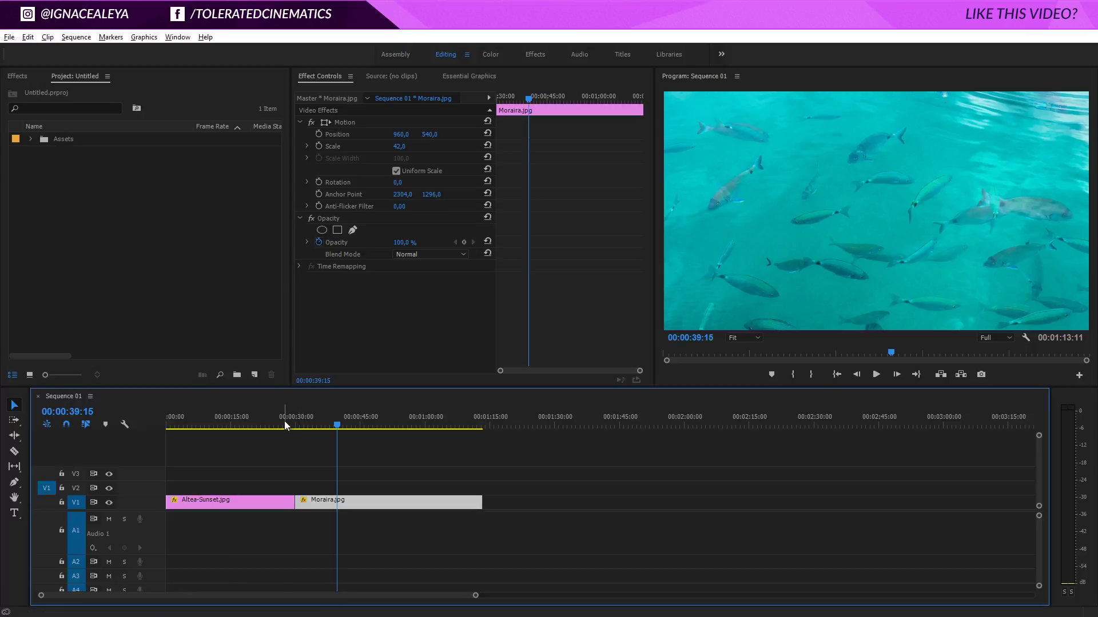
# Create a 1920 x 1080, 25 fps adjustment layer with square pixels and rename it Transition
pyautogui.click(283, 421)
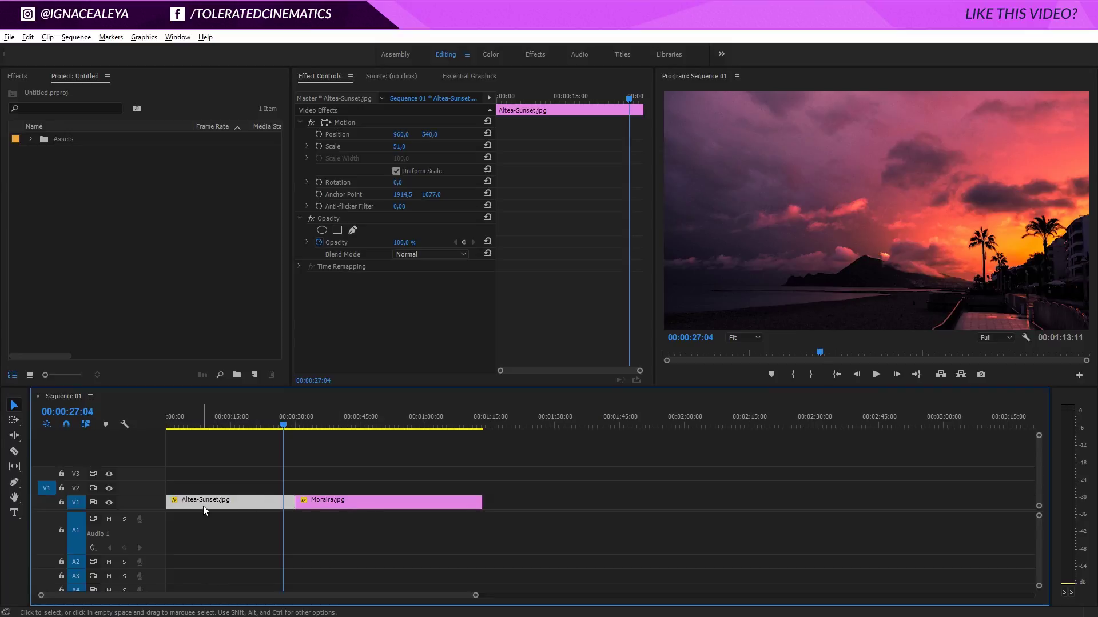
pyautogui.moveTo(234, 426); pyautogui.dragTo(345, 436)
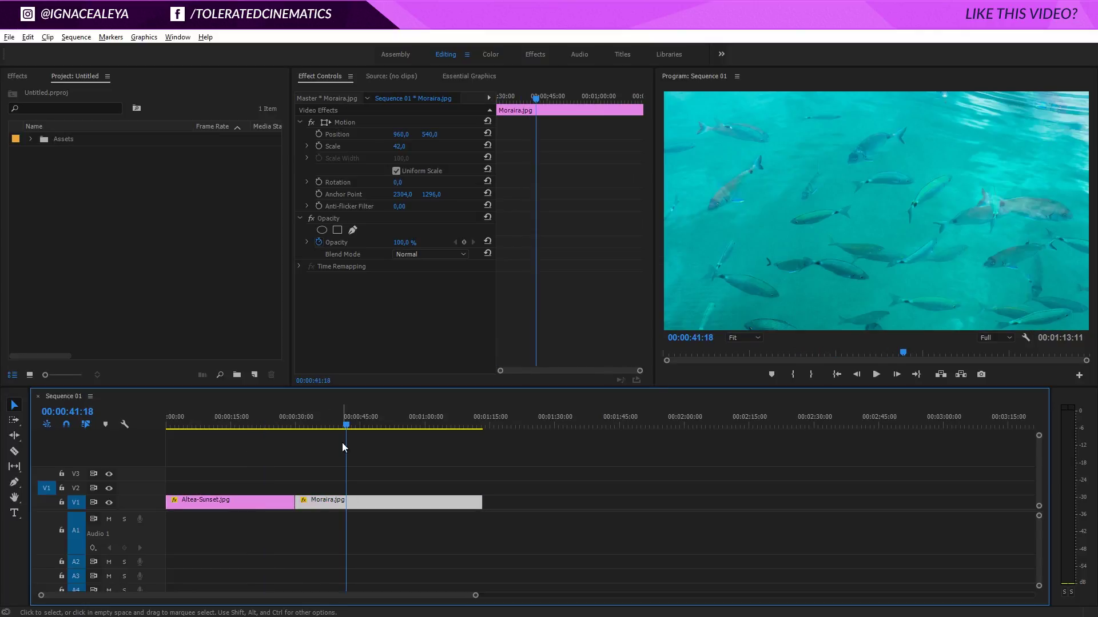
pyautogui.click(255, 375)
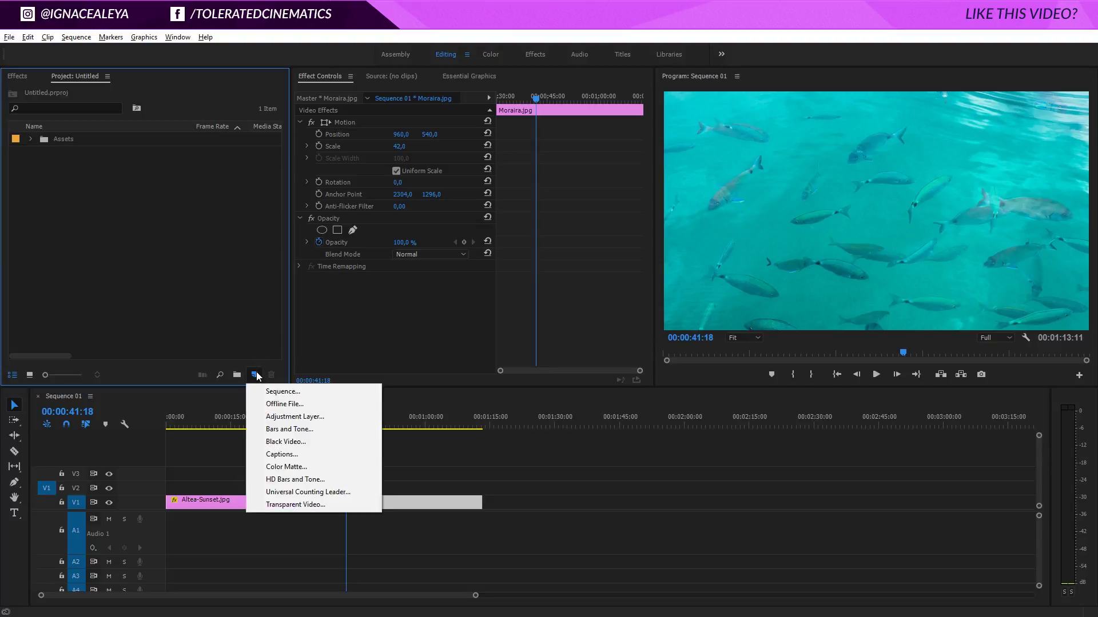
pyautogui.click(284, 418)
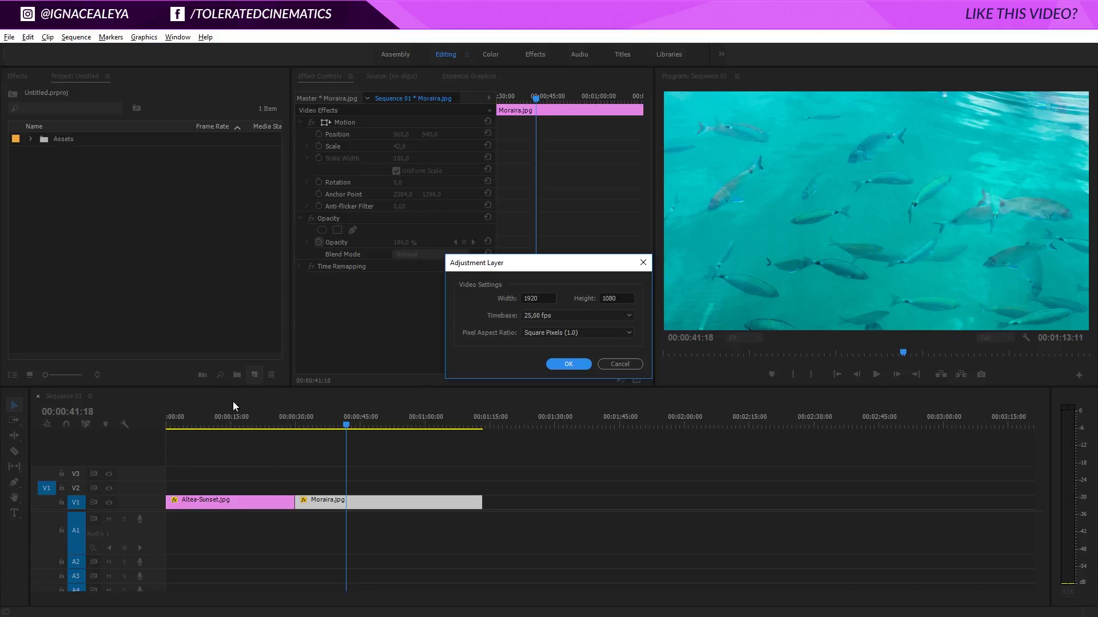
pyautogui.click(578, 364)
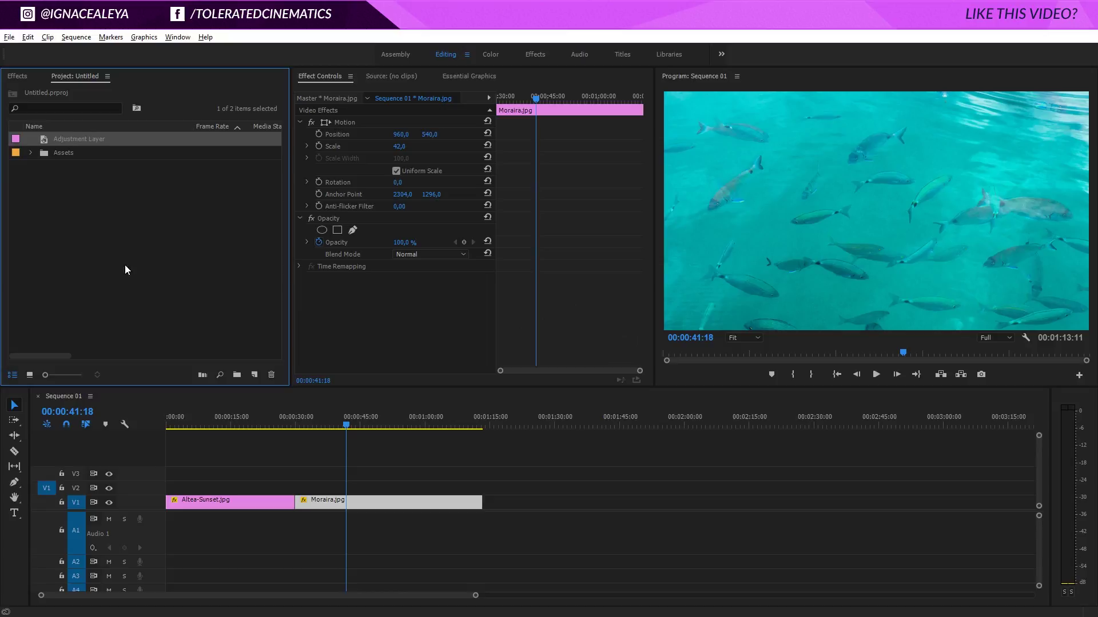
pyautogui.click(59, 139)
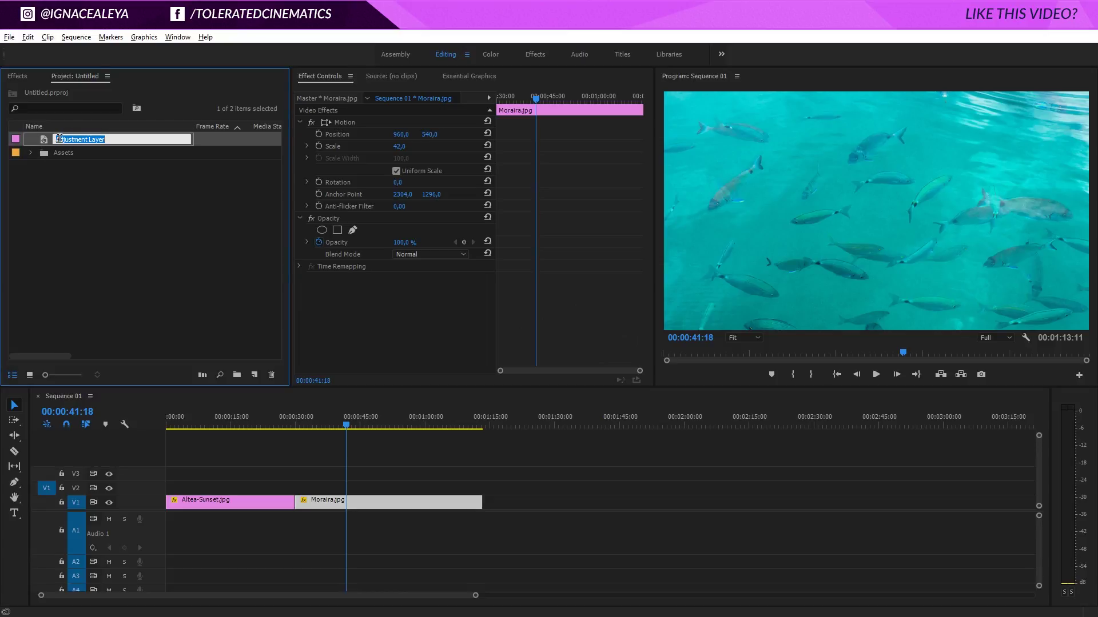
pyautogui.write('Transition')
pyautogui.press('Tab')
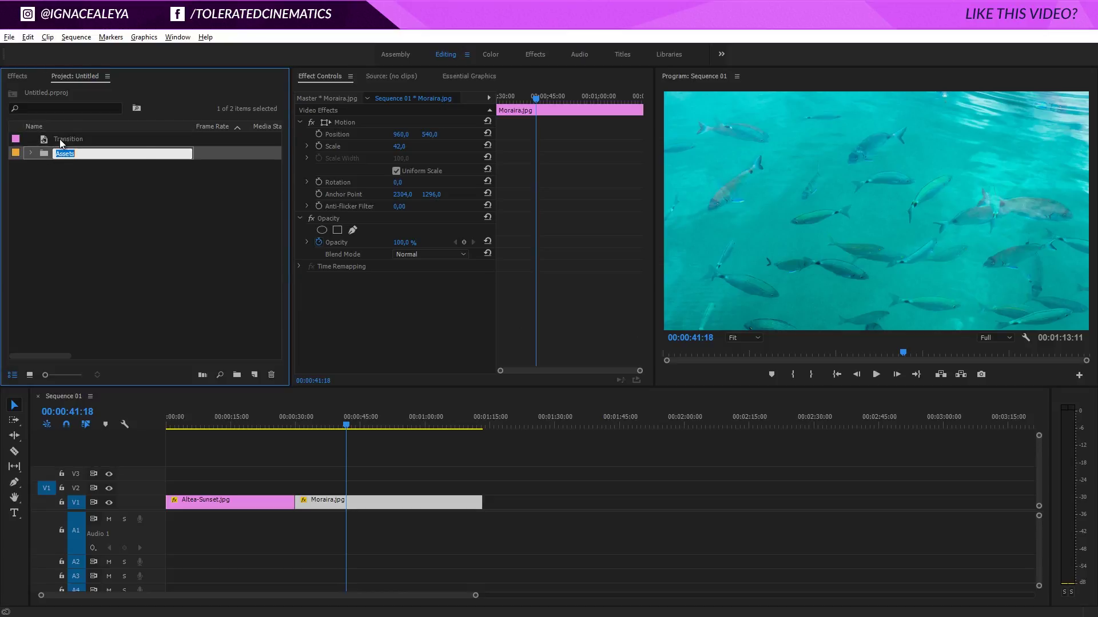
# Place the Transition adjustment layer on track V2 so it spans both image clips, and select it
pyautogui.moveTo(62, 142); pyautogui.dragTo(487, 489)
pyautogui.moveTo(475, 595); pyautogui.dragTo(312, 595)
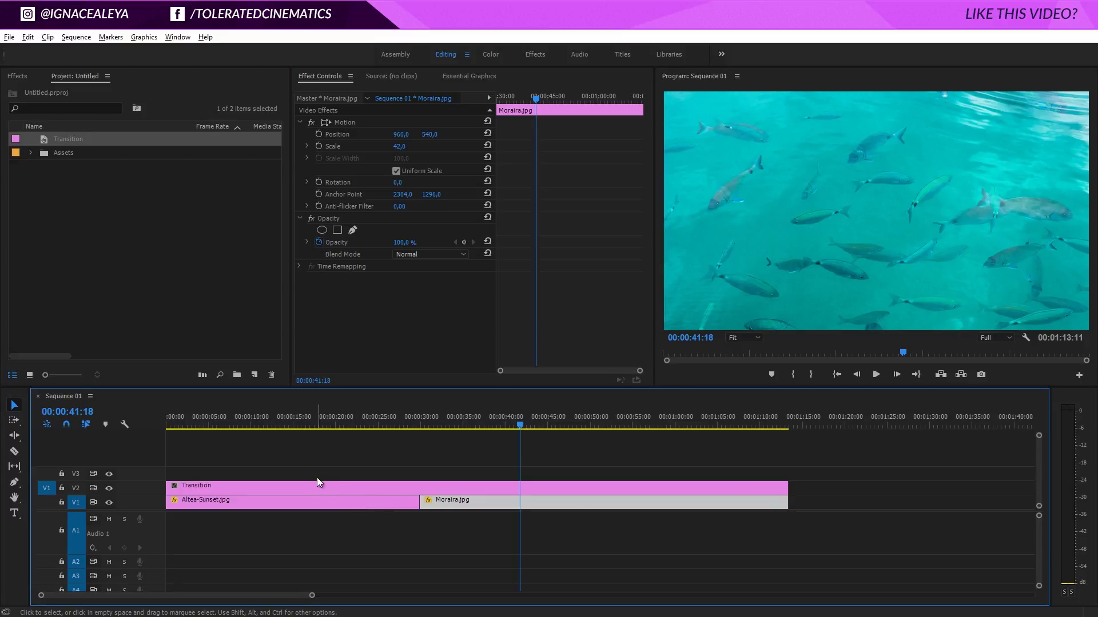
pyautogui.click(305, 489)
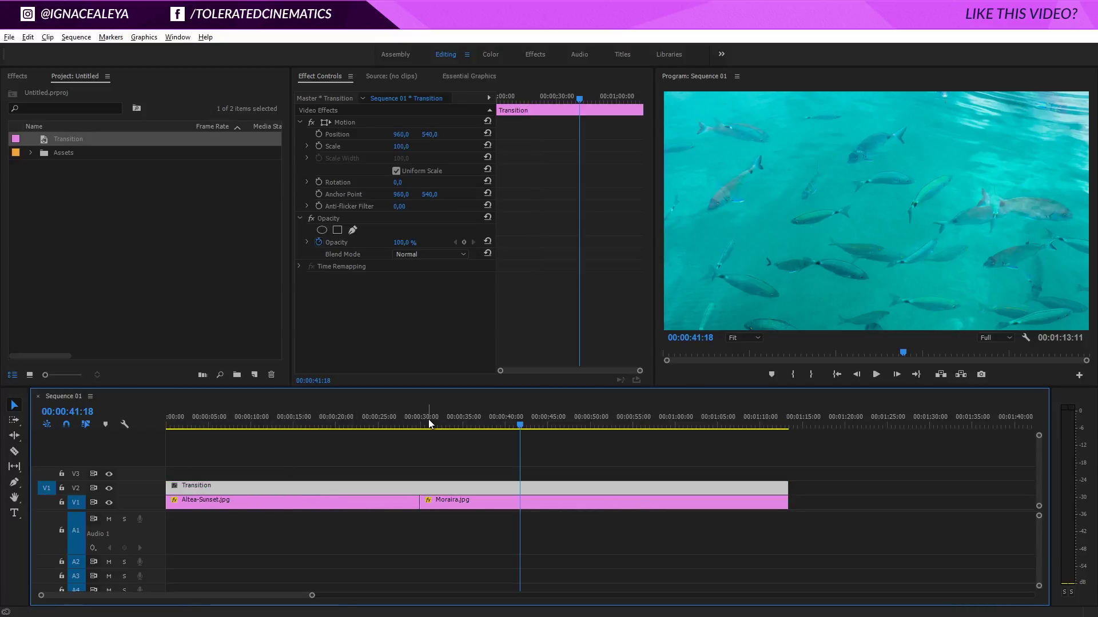
# Apply the Offset distortion effect to the Transition layer and start keyframing its Shift Center To at 00:00:25:23
pyautogui.moveTo(427, 420); pyautogui.dragTo(387, 424)
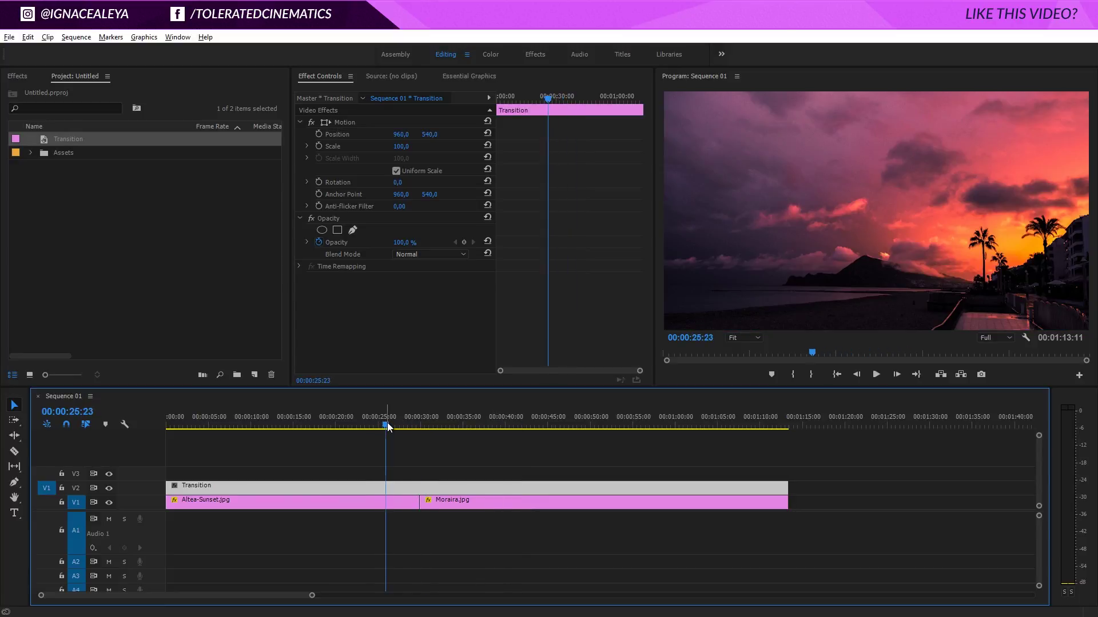
pyautogui.click(17, 76)
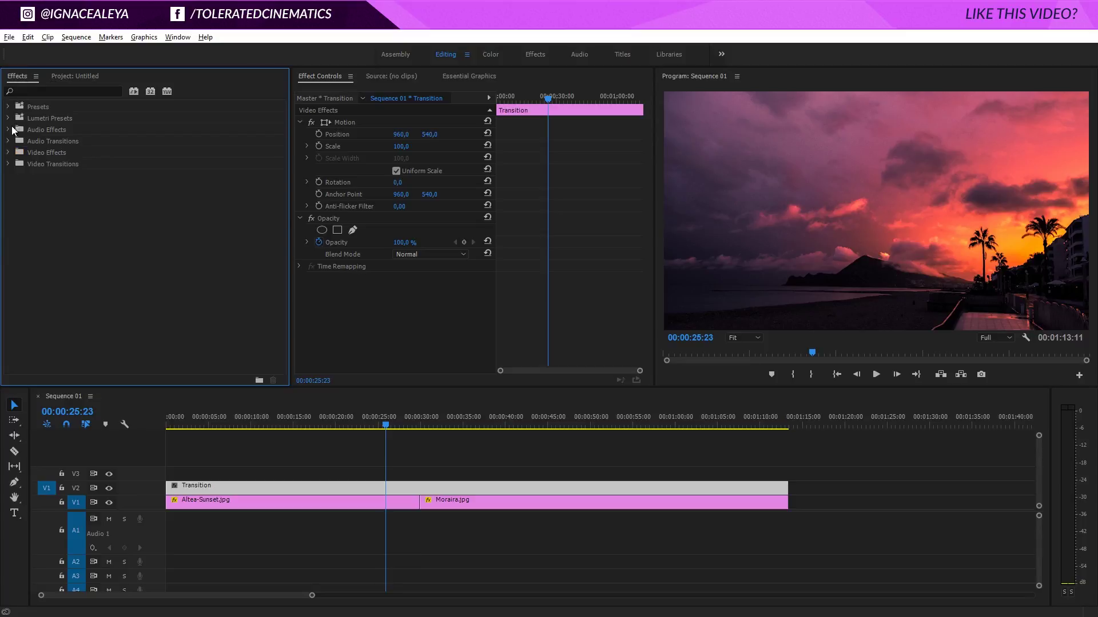
pyautogui.click(8, 153)
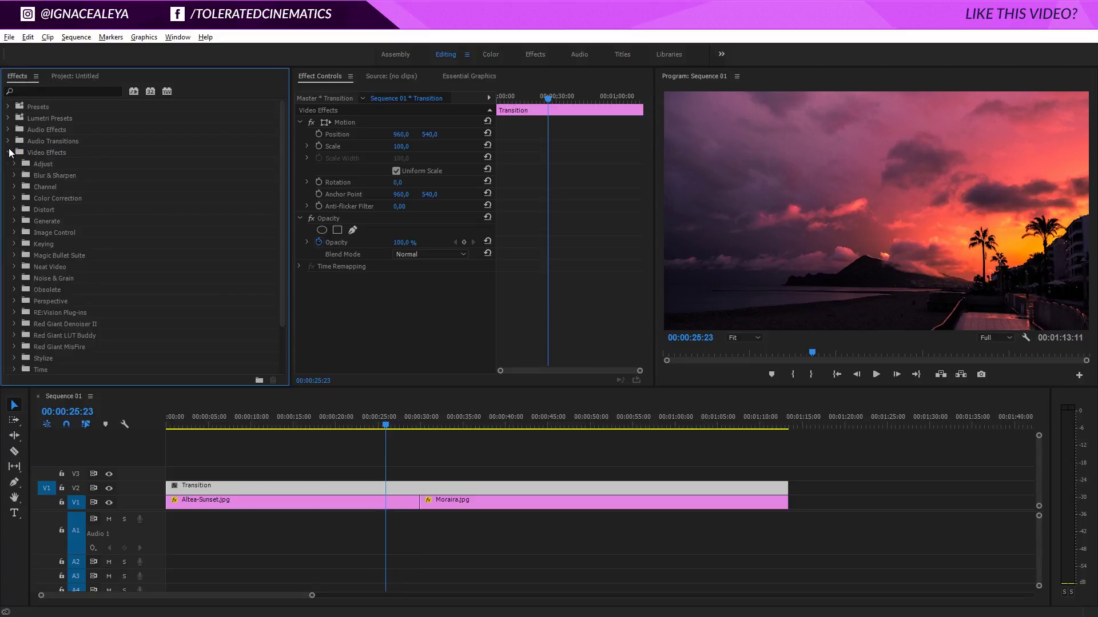
pyautogui.click(16, 210)
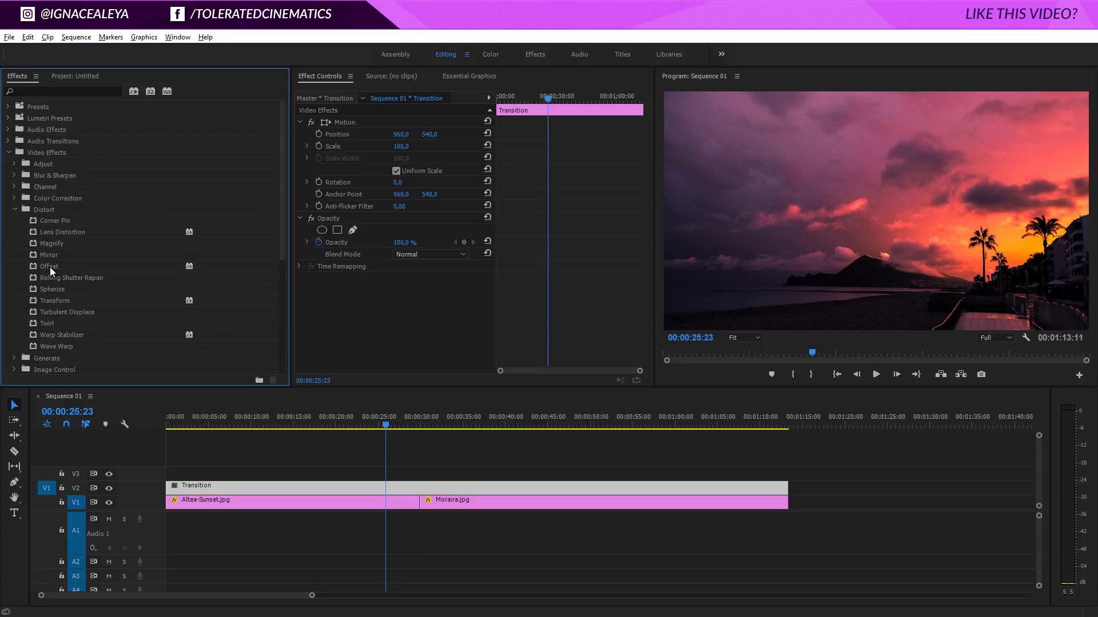
pyautogui.moveTo(49, 266); pyautogui.dragTo(380, 488)
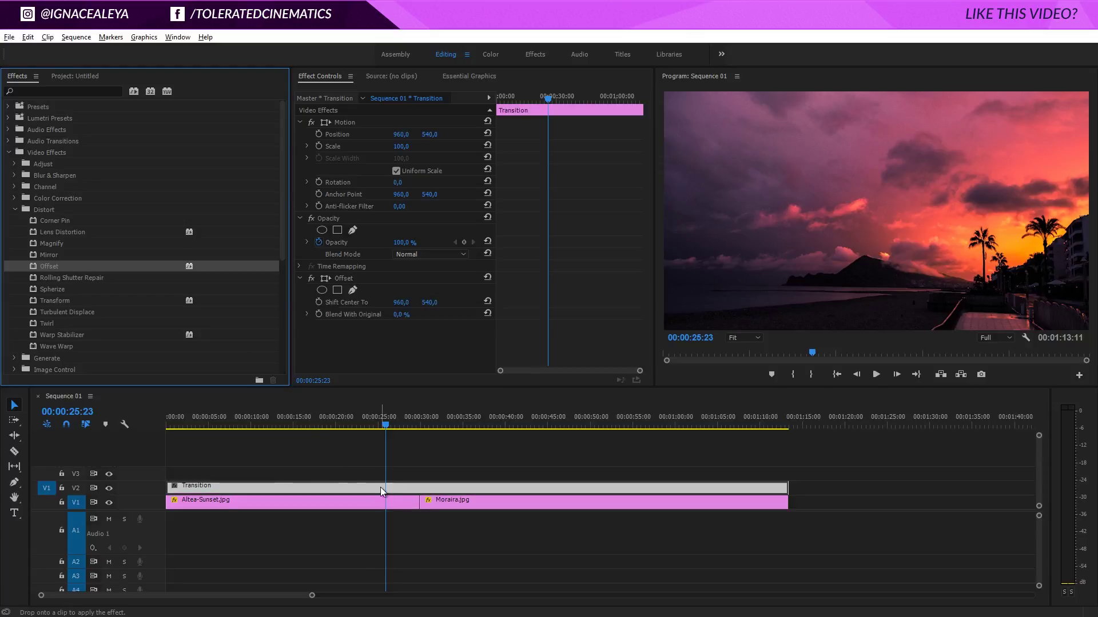
pyautogui.click(319, 301)
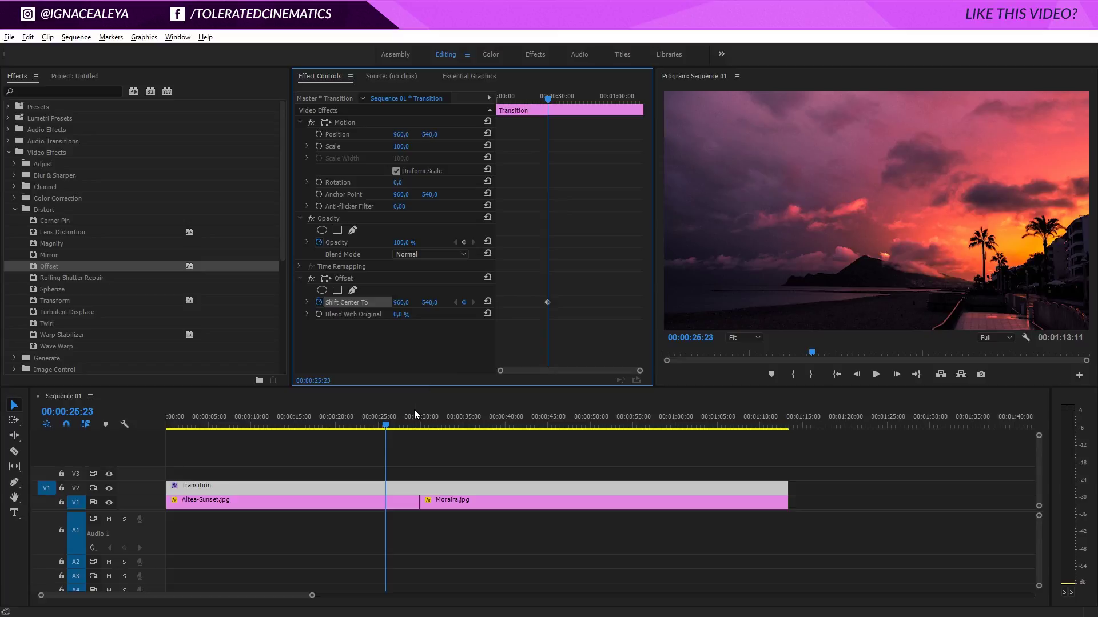
# At 00:00:34:09, keyframe the Offset effect's vertical Shift Center To value at -5940
pyautogui.moveTo(413, 422); pyautogui.dragTo(458, 423)
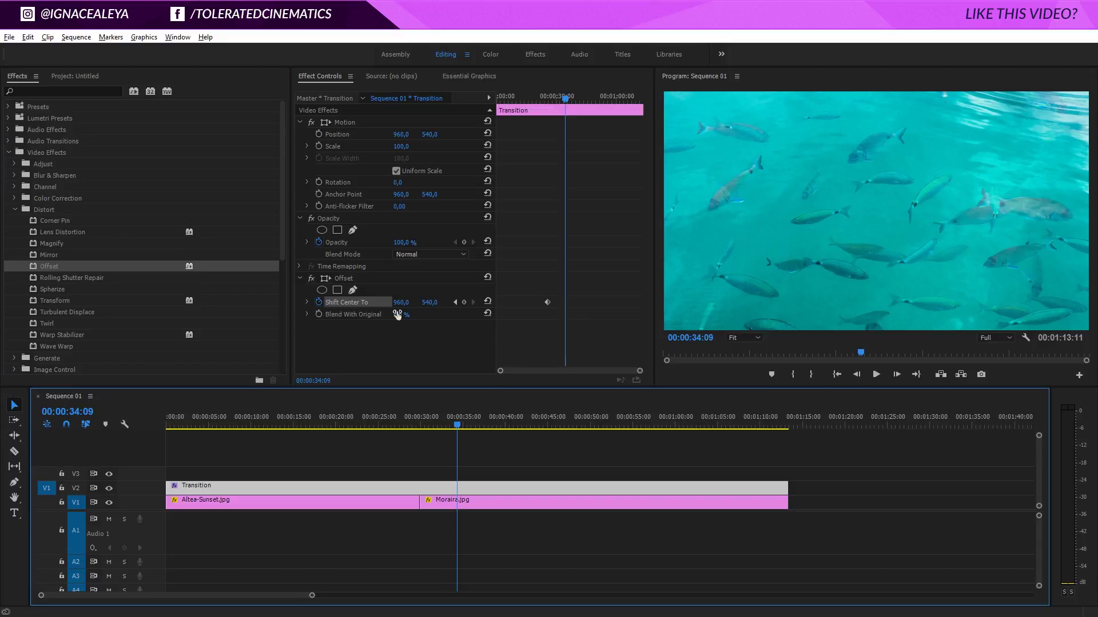
pyautogui.moveTo(401, 302); pyautogui.dragTo(371, 310)
pyautogui.hotkey('ctrl', 'z')
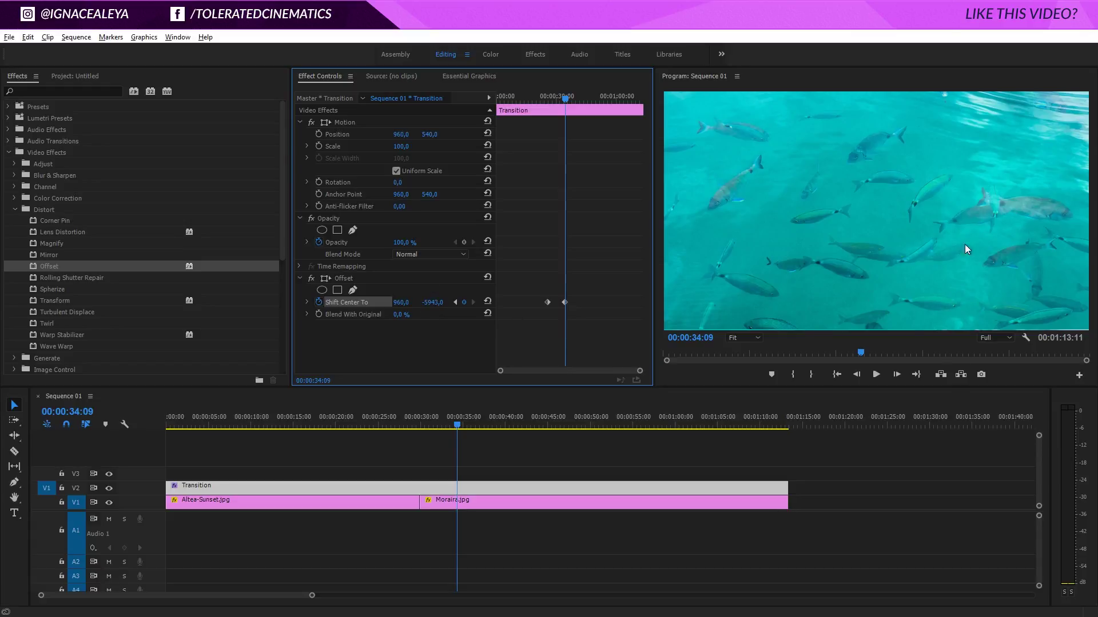
pyautogui.click(432, 302)
pyautogui.write('-5940')
pyautogui.press('Return')
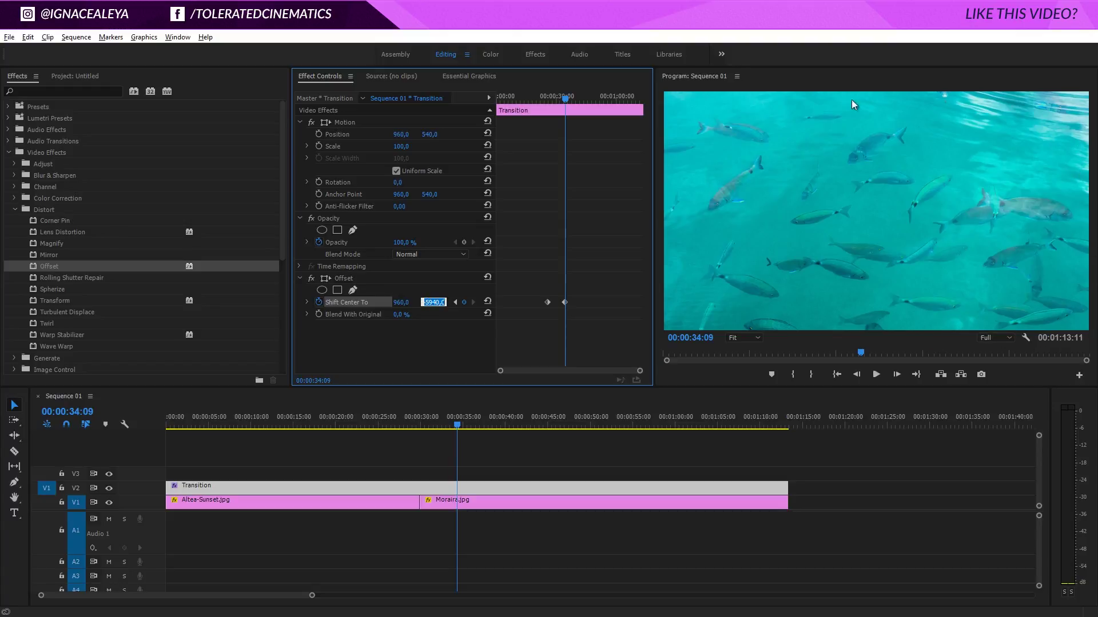
pyautogui.click(430, 290)
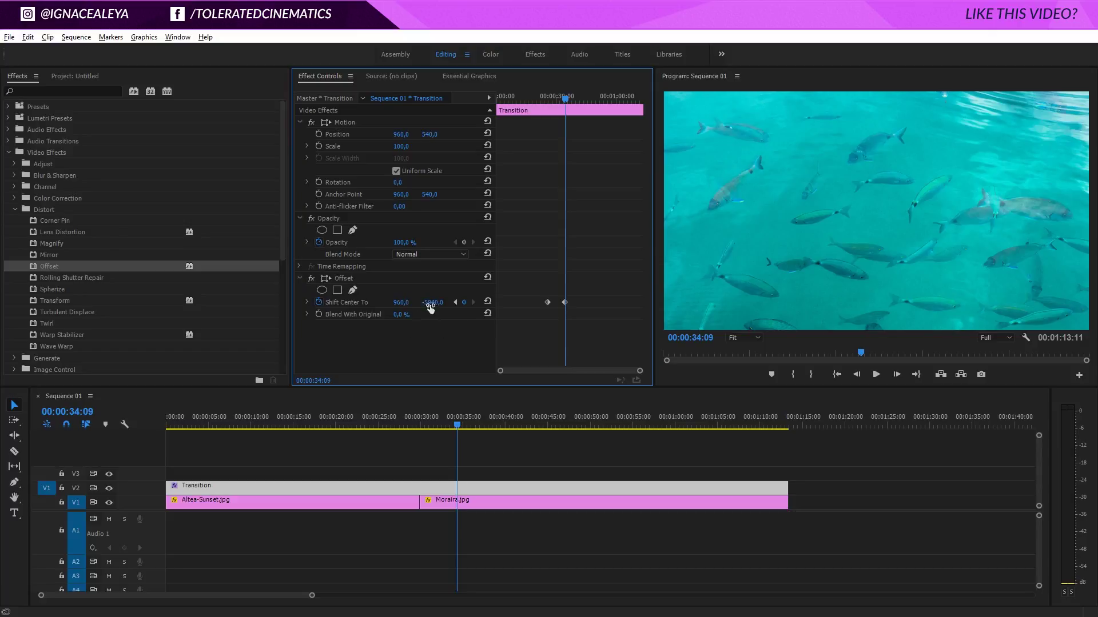
# Play back the offset movement and check the frames at the cut between the two clips
pyautogui.click(384, 426)
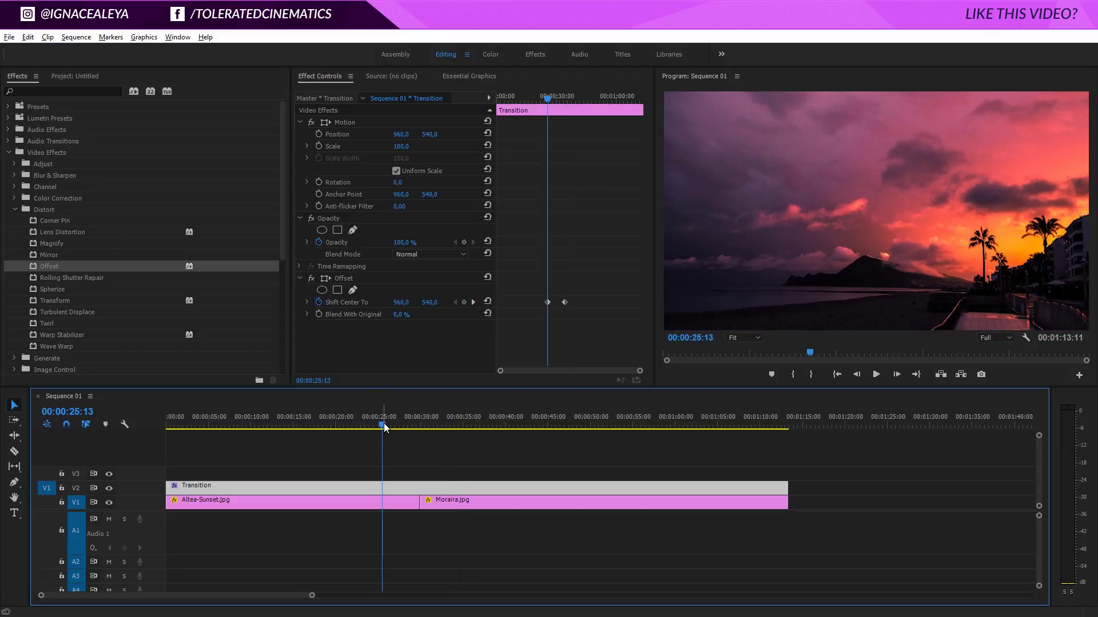
pyautogui.press('space')
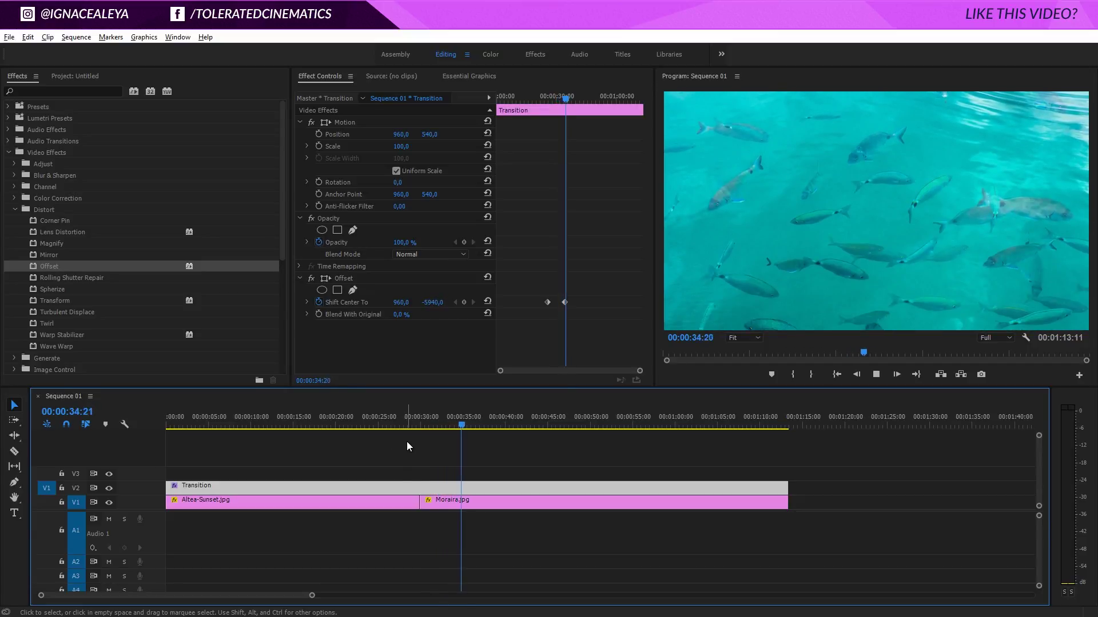
pyautogui.click(420, 424)
pyautogui.press('Left')
pyautogui.press('Left')
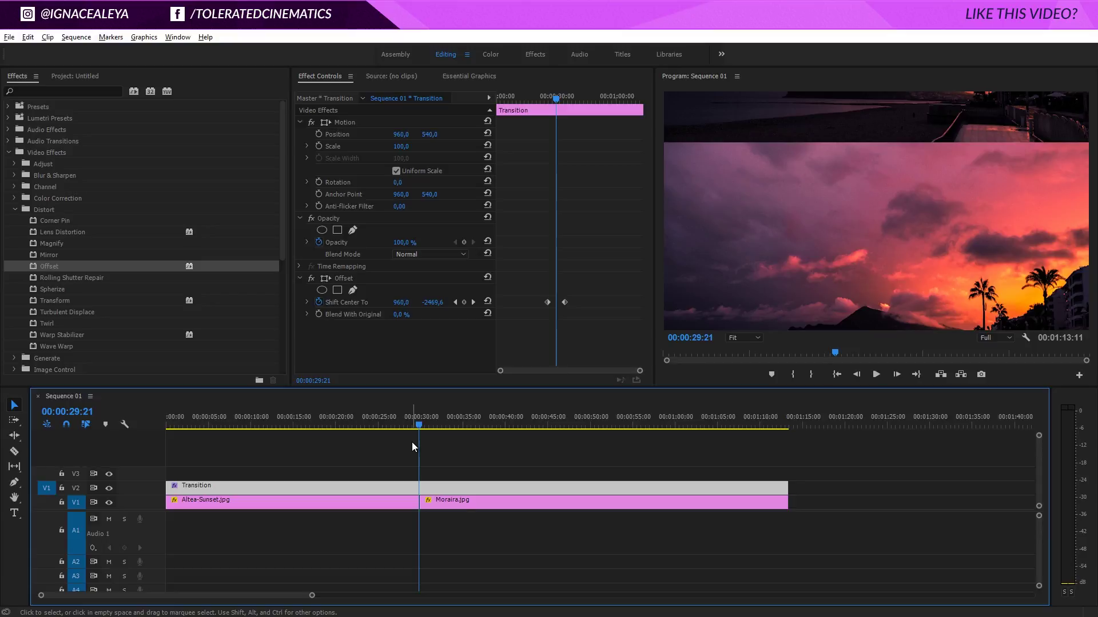
# Set the temporal interpolation of both Shift Center To keyframes to Continuous Bezier
pyautogui.moveTo(591, 285); pyautogui.dragTo(510, 320)
pyautogui.rightClick(547, 303)
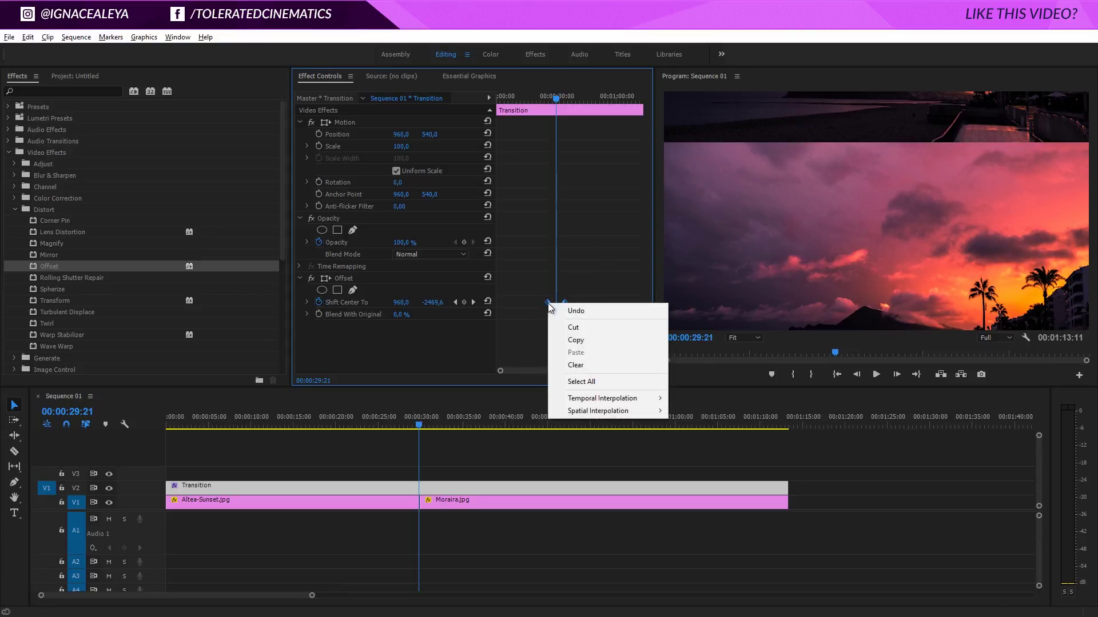
pyautogui.moveTo(583, 402)
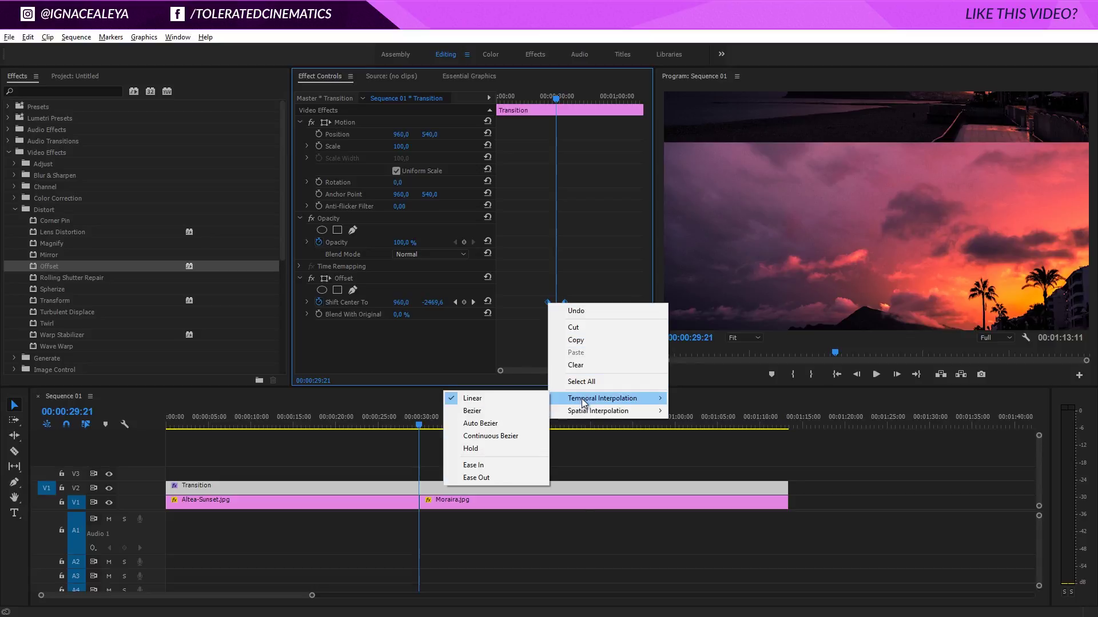
pyautogui.click(492, 438)
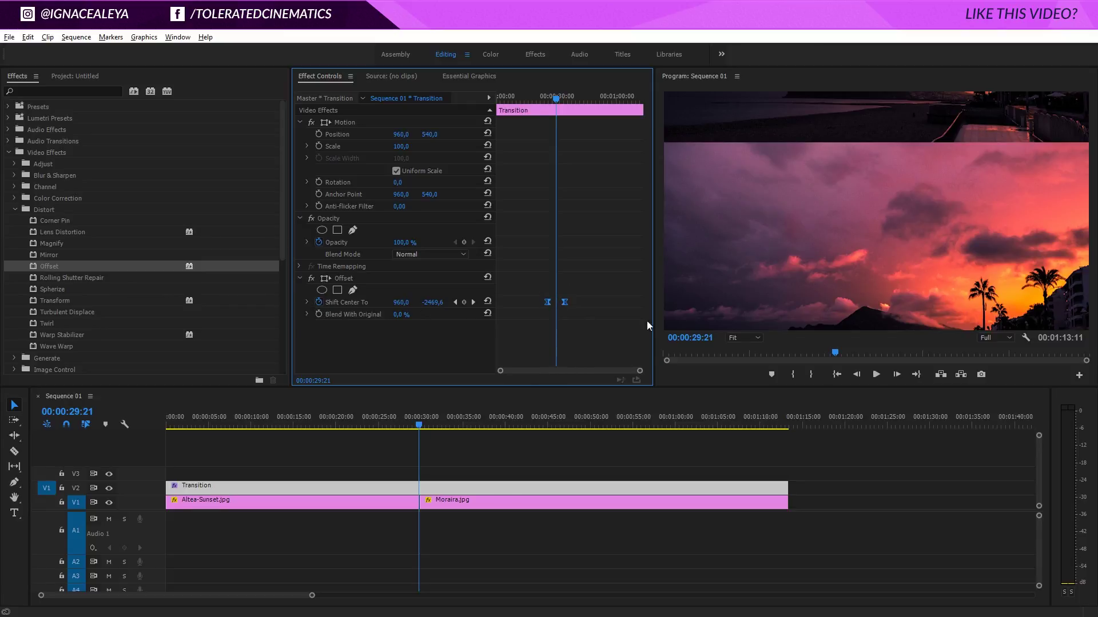
# Expand the Shift Center To velocity graph and extend both keyframe handles inward to form a sharp speed peak near the cut
pyautogui.click(307, 303)
pyautogui.moveTo(640, 372); pyautogui.dragTo(670, 373)
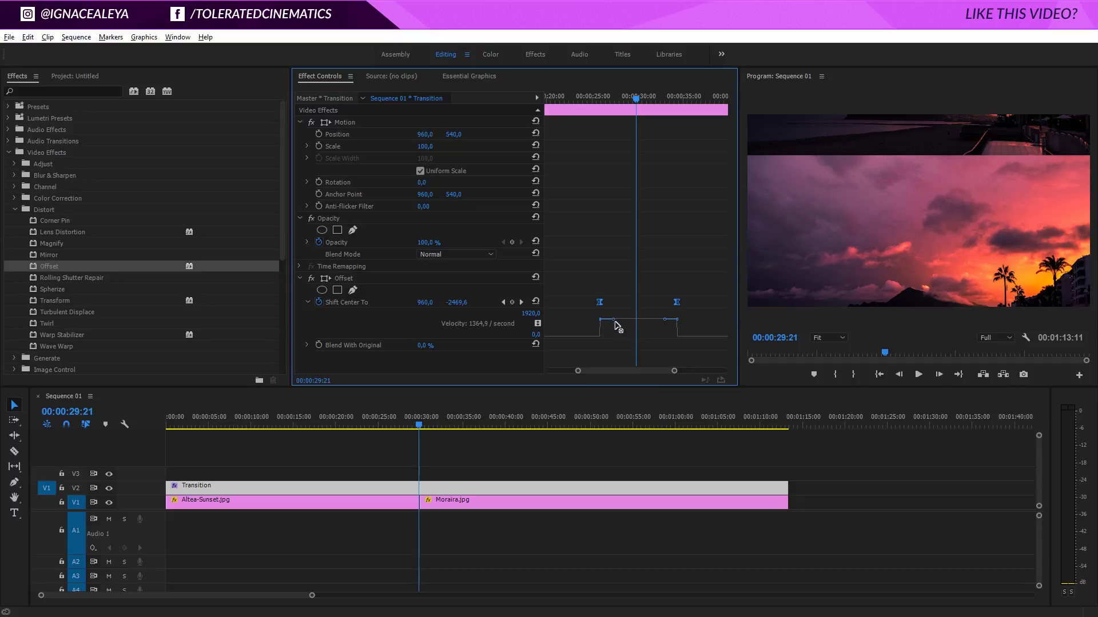
pyautogui.moveTo(616, 324); pyautogui.dragTo(659, 350)
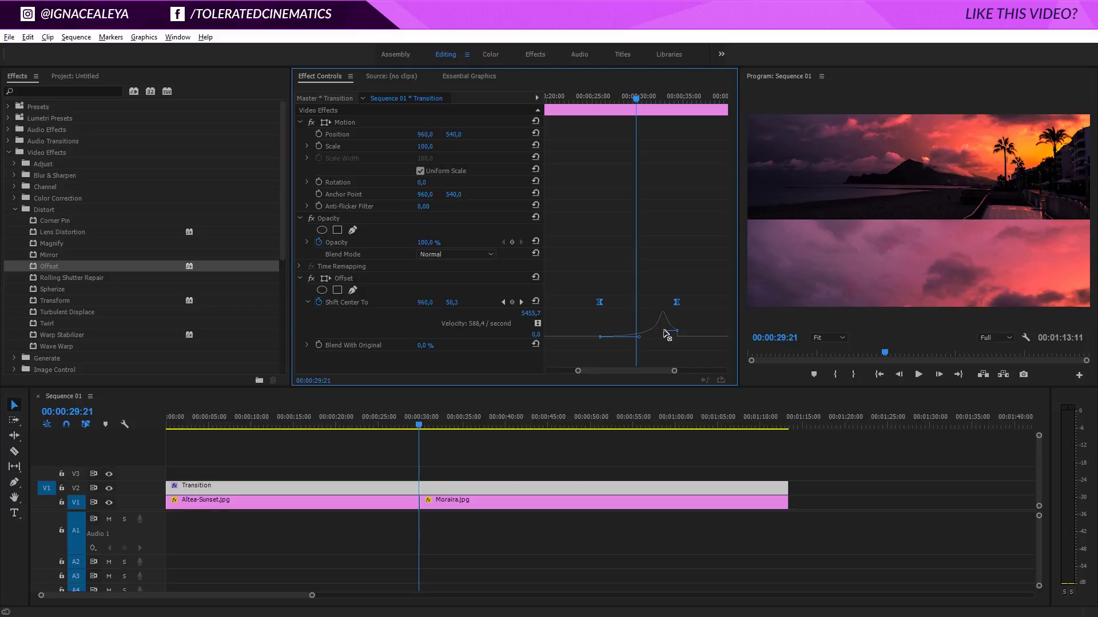
pyautogui.moveTo(667, 333); pyautogui.dragTo(619, 345)
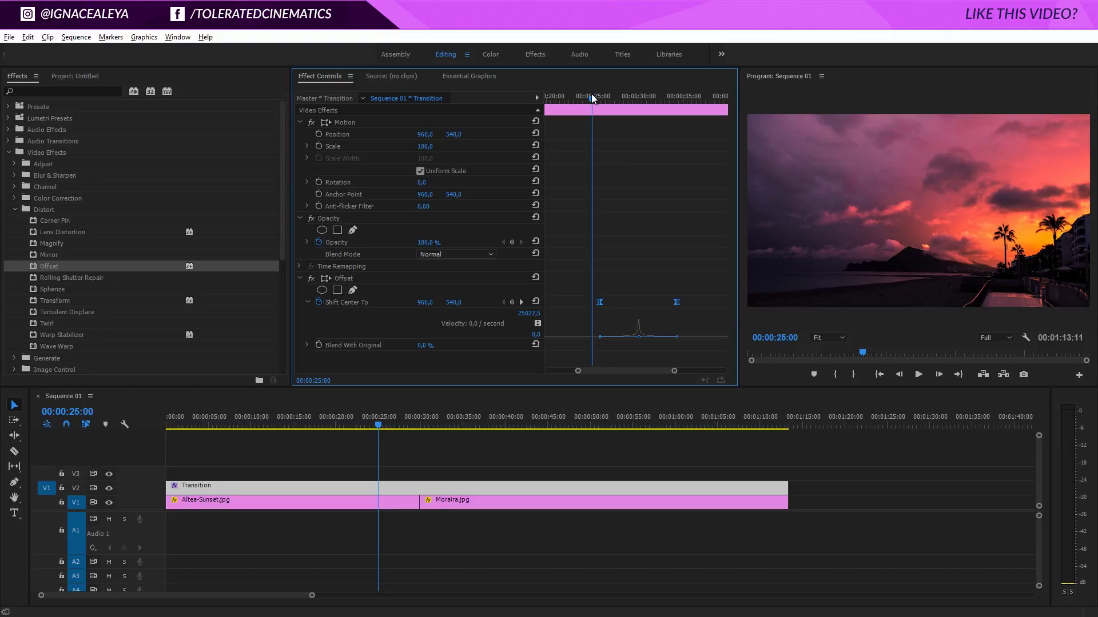
# Scrub through and play back the transition to check the eased movement
pyautogui.moveTo(591, 94); pyautogui.dragTo(678, 136)
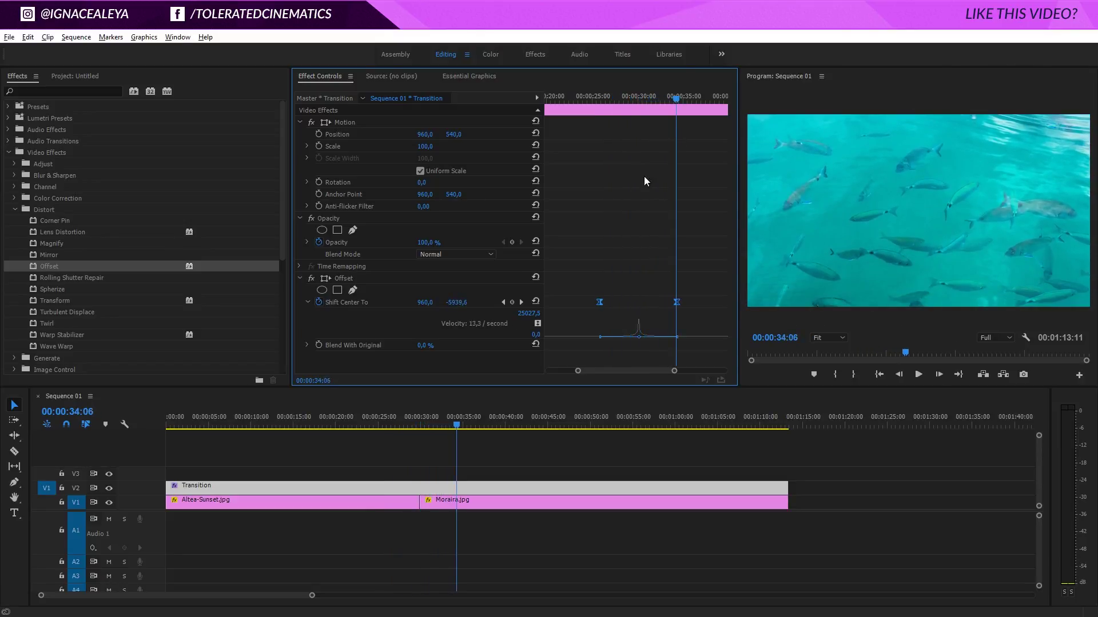
pyautogui.moveTo(369, 412); pyautogui.dragTo(358, 410)
pyautogui.press('space')
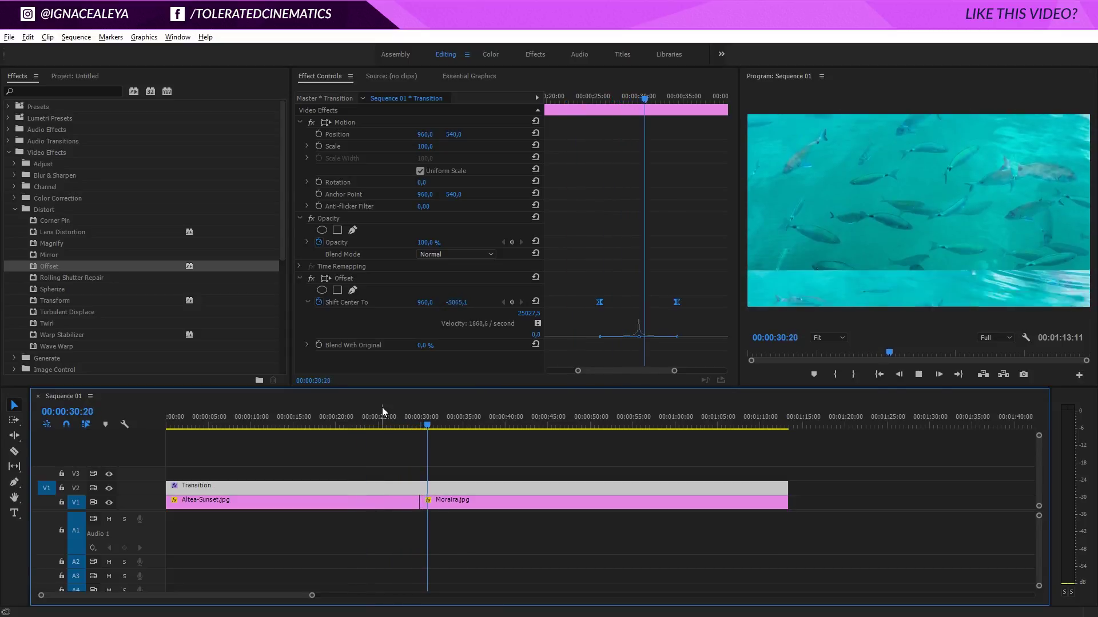
# Shorten both keyframe handles in the velocity graph to turn the sharp peak into a wider, smoother speed curve
pyautogui.click(420, 424)
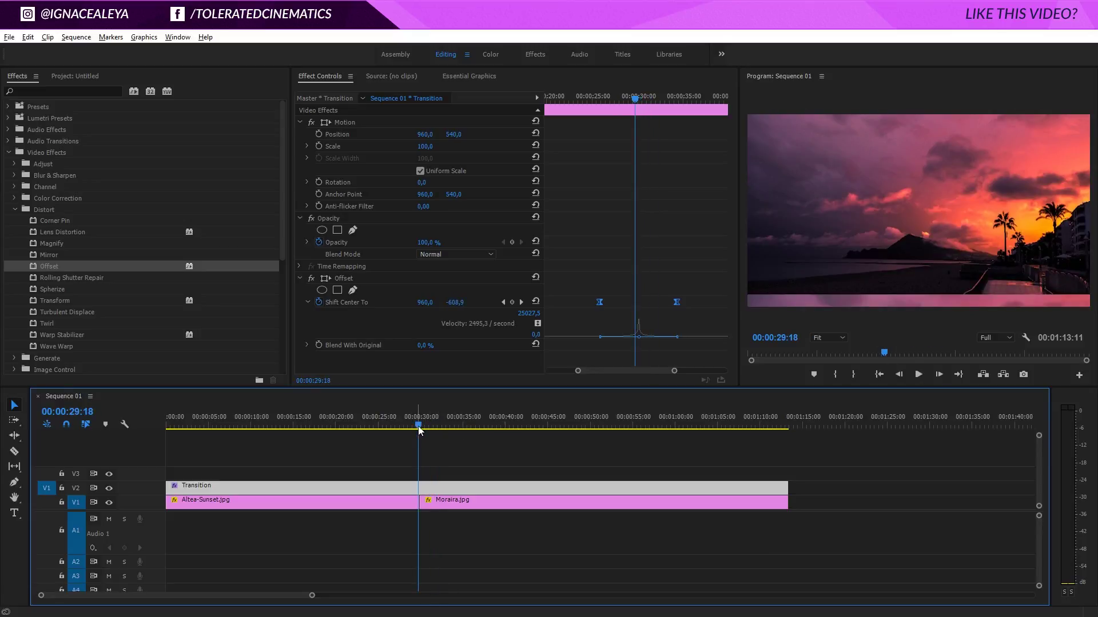
pyautogui.moveTo(639, 337)
pyautogui.mouseDown()
pyautogui.moveTo(648, 339)
pyautogui.moveTo(624, 337)
pyautogui.moveTo(650, 337)
pyautogui.mouseUp()
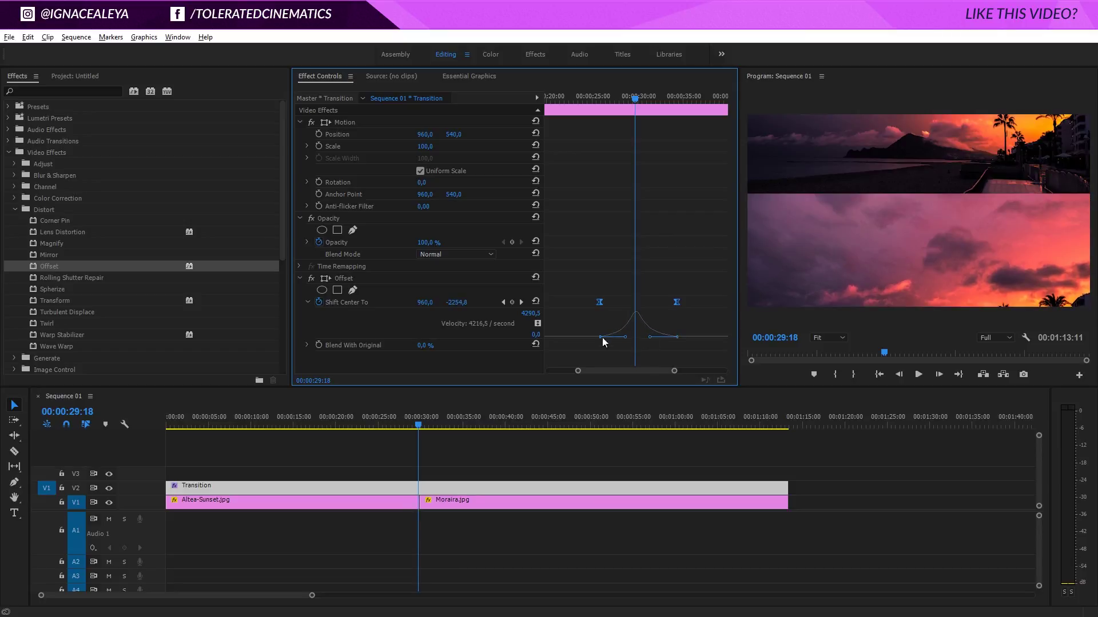
pyautogui.click(380, 418)
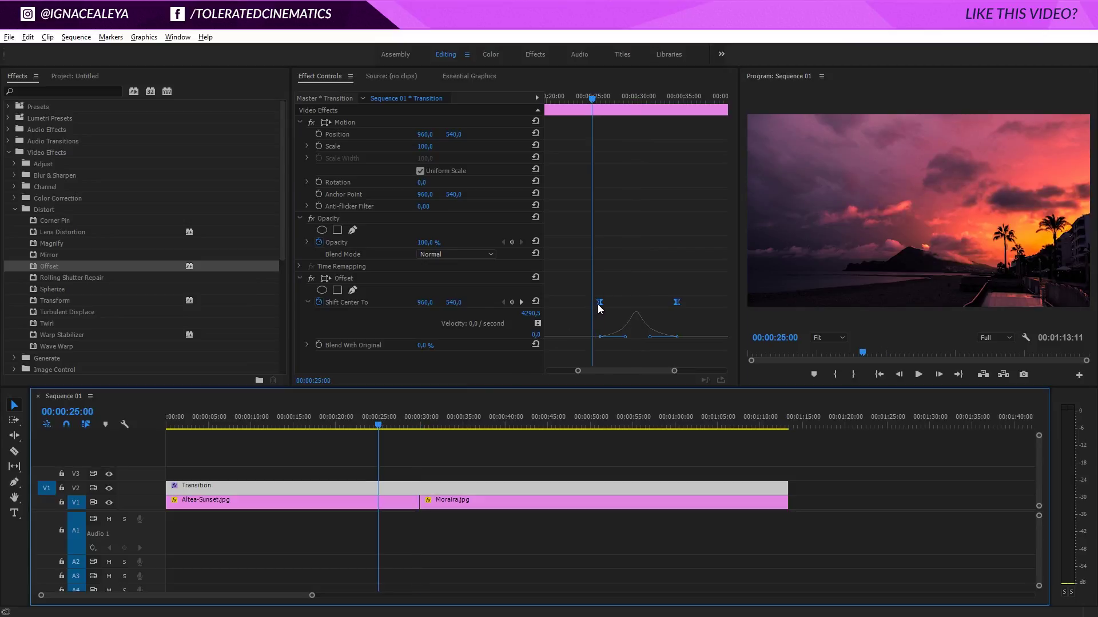
# Move the two Shift Center To keyframes closer together around the cut, to about 27 and 33 seconds
pyautogui.moveTo(599, 302); pyautogui.dragTo(612, 302)
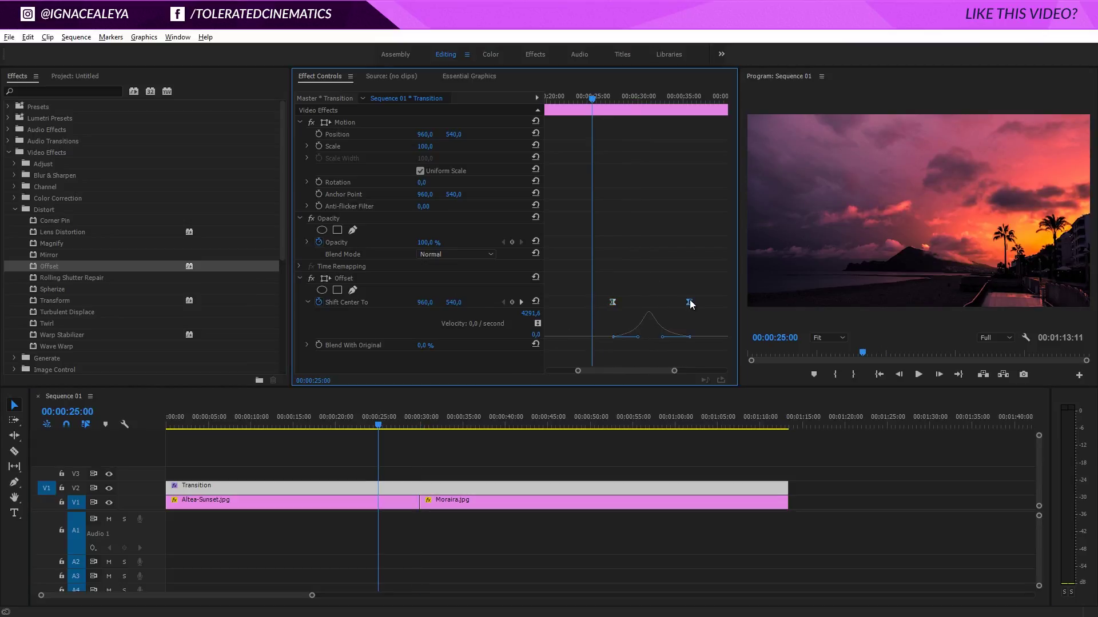
pyautogui.moveTo(689, 302); pyautogui.dragTo(667, 302)
pyautogui.click(418, 418)
pyautogui.moveTo(424, 418); pyautogui.dragTo(422, 419)
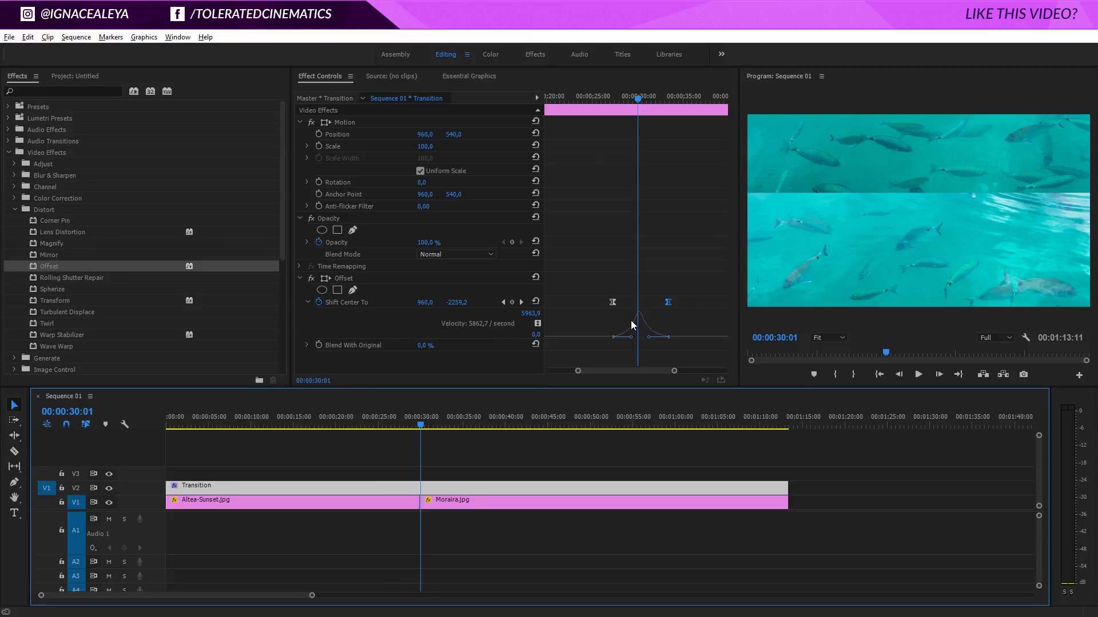
# Move the two Shift Center To keyframes closer together, to about 28 and 32 seconds, and play back the transition
pyautogui.moveTo(667, 304); pyautogui.dragTo(622, 303)
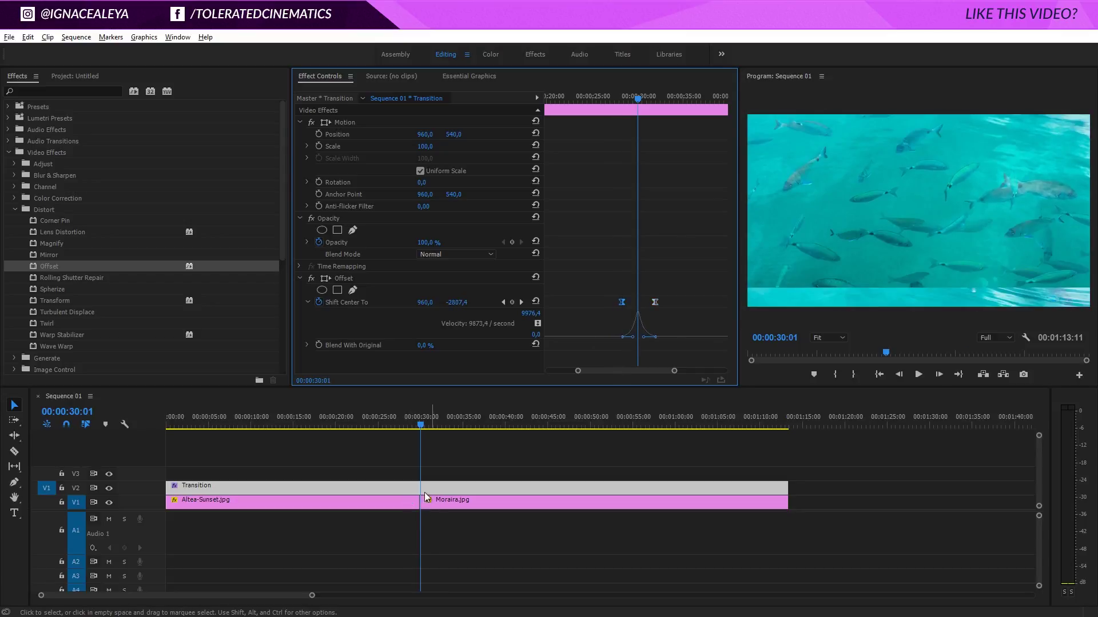
pyautogui.click(348, 425)
pyautogui.press('space')
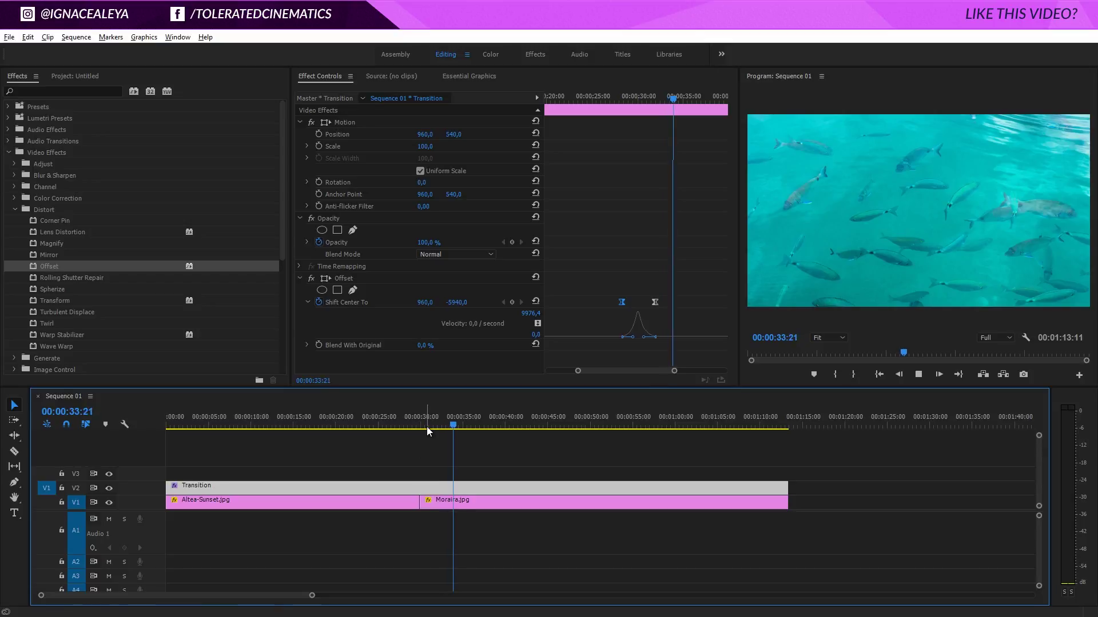
pyautogui.click(427, 427)
pyautogui.moveTo(424, 426)
pyautogui.mouseDown()
pyautogui.moveTo(399, 427)
pyautogui.moveTo(422, 444)
pyautogui.mouseUp()
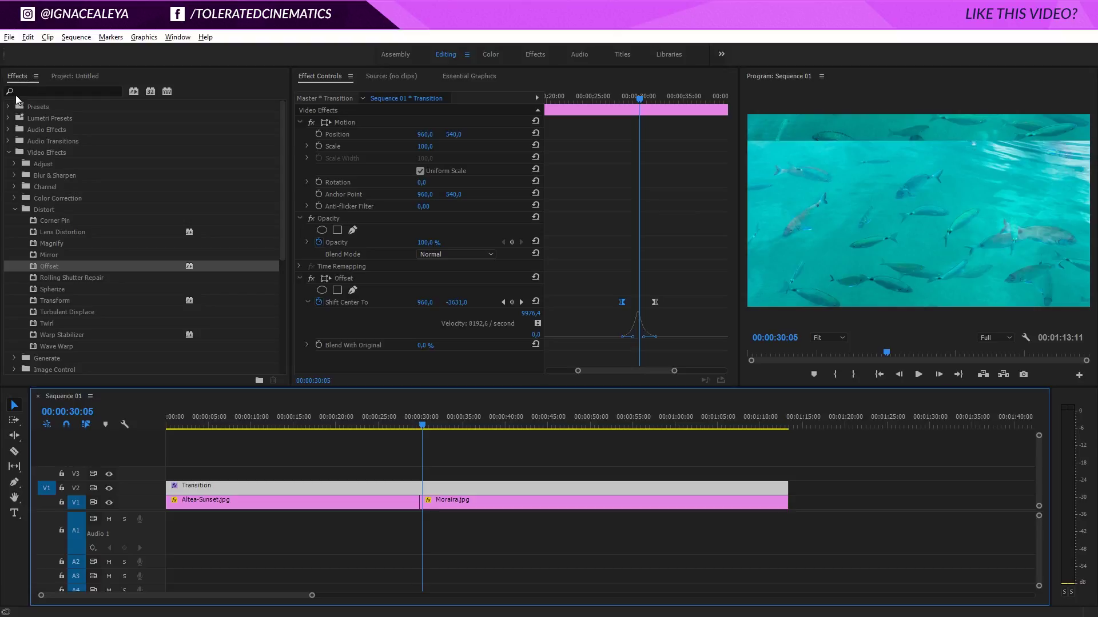
# Apply the Gaussian Blur effect to the Transition adjustment layer
pyautogui.click(15, 176)
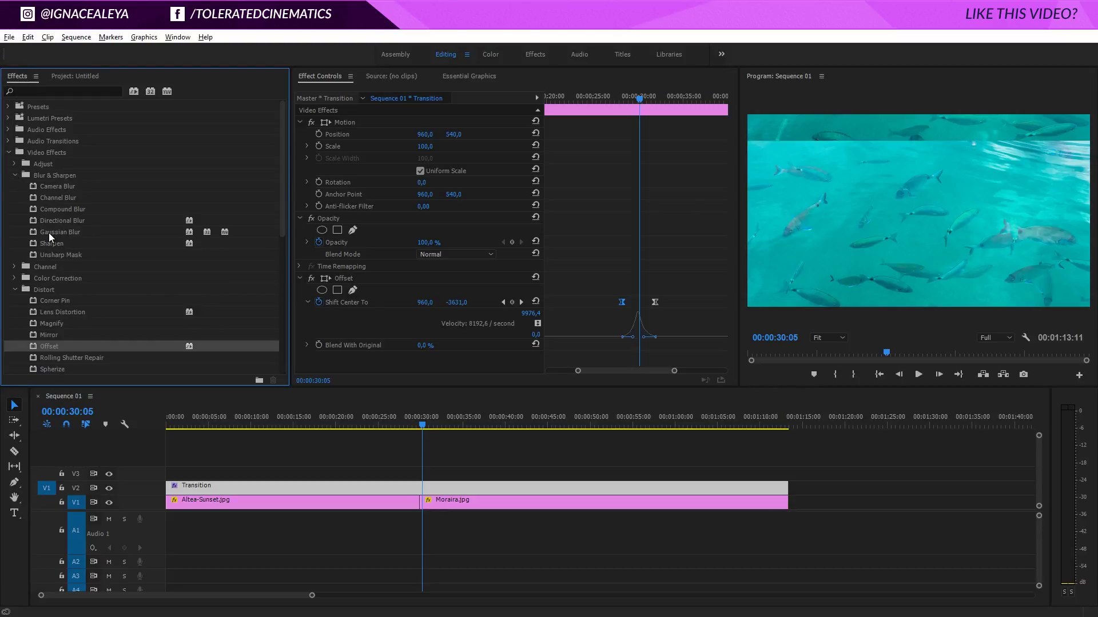
pyautogui.moveTo(49, 232); pyautogui.dragTo(366, 355)
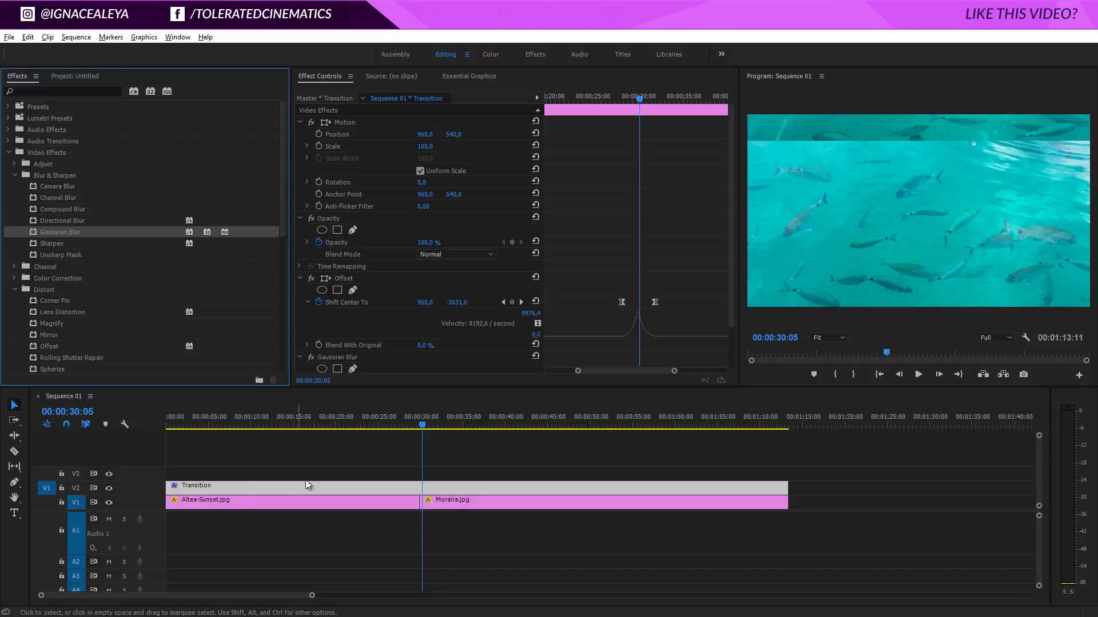
pyautogui.scroll(-3, 296, 324)
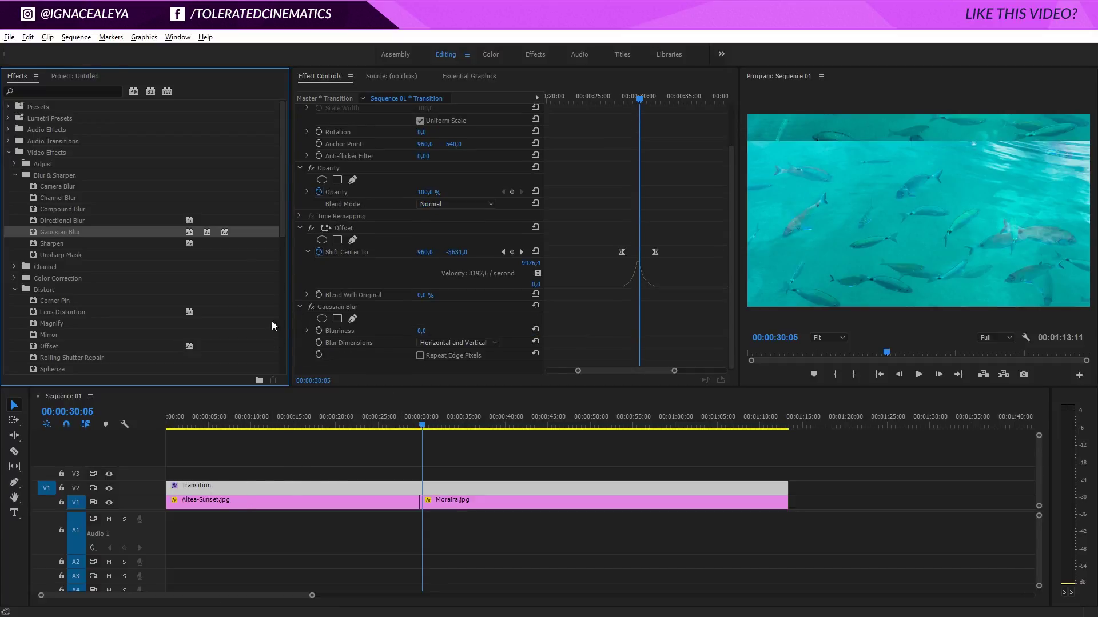
# Turn on Repeat Edge Pixels for the Gaussian Blur and set its Blur Dimensions to Vertical
pyautogui.click(421, 355)
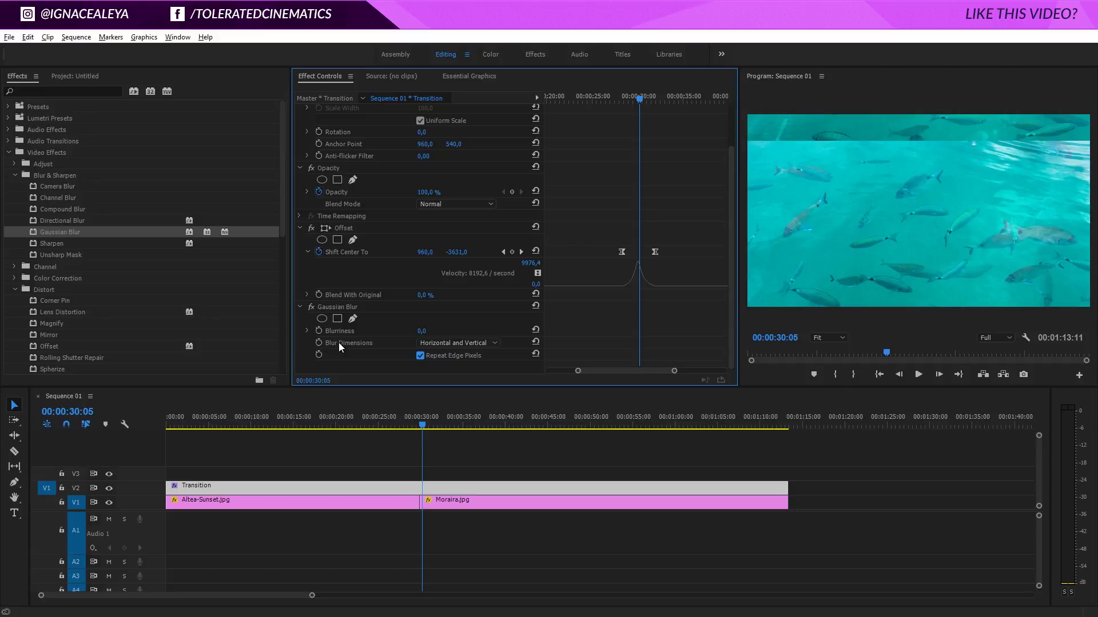
pyautogui.click(426, 342)
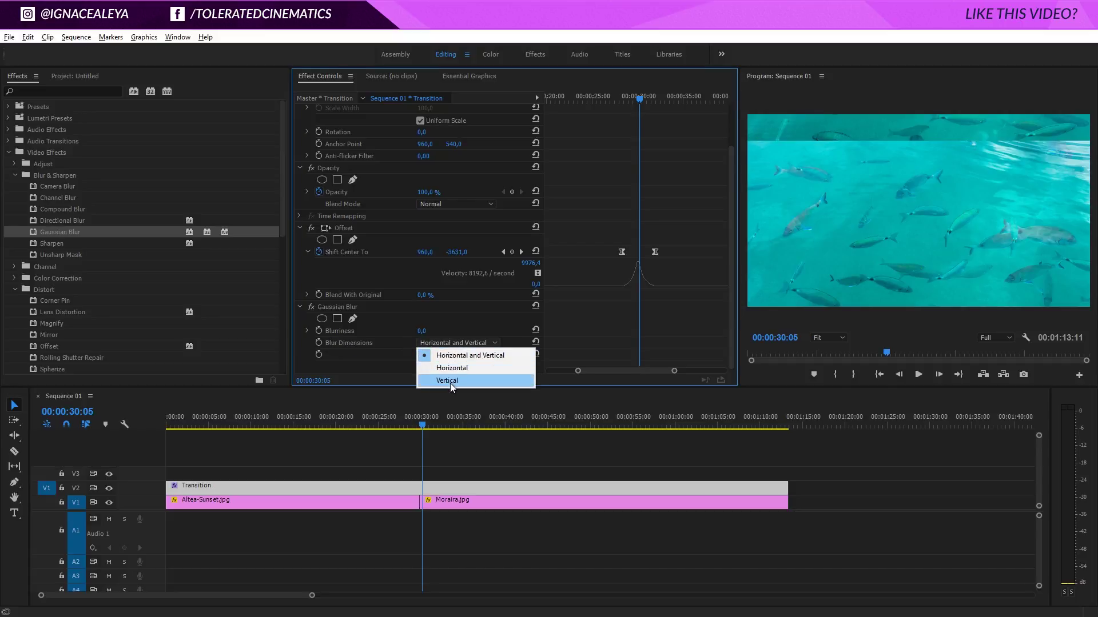
pyautogui.click(450, 380)
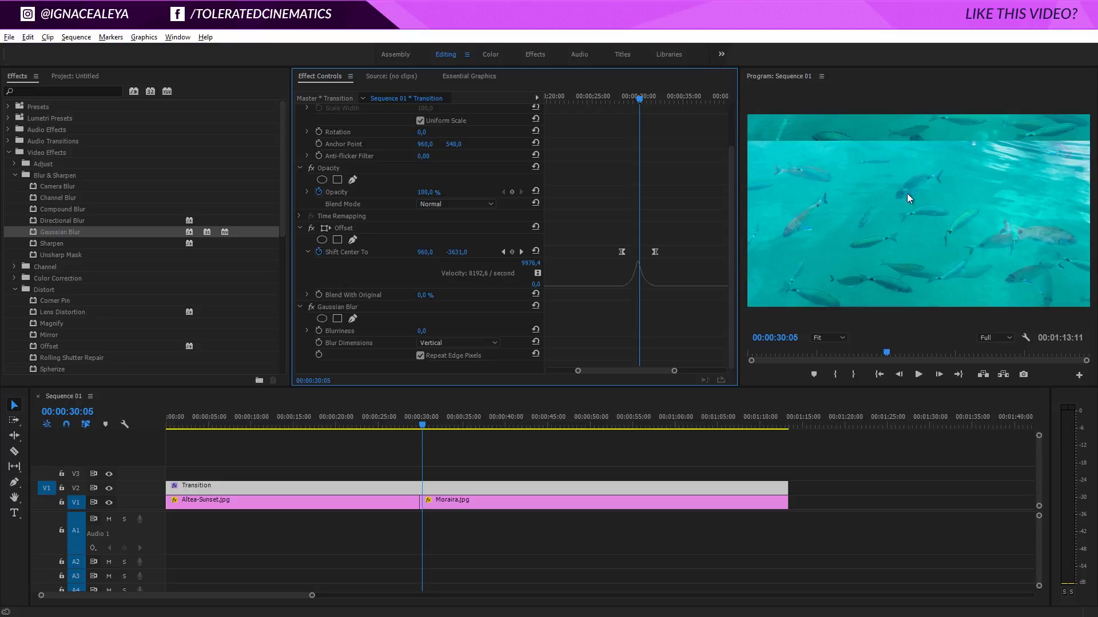
pyautogui.click(440, 340)
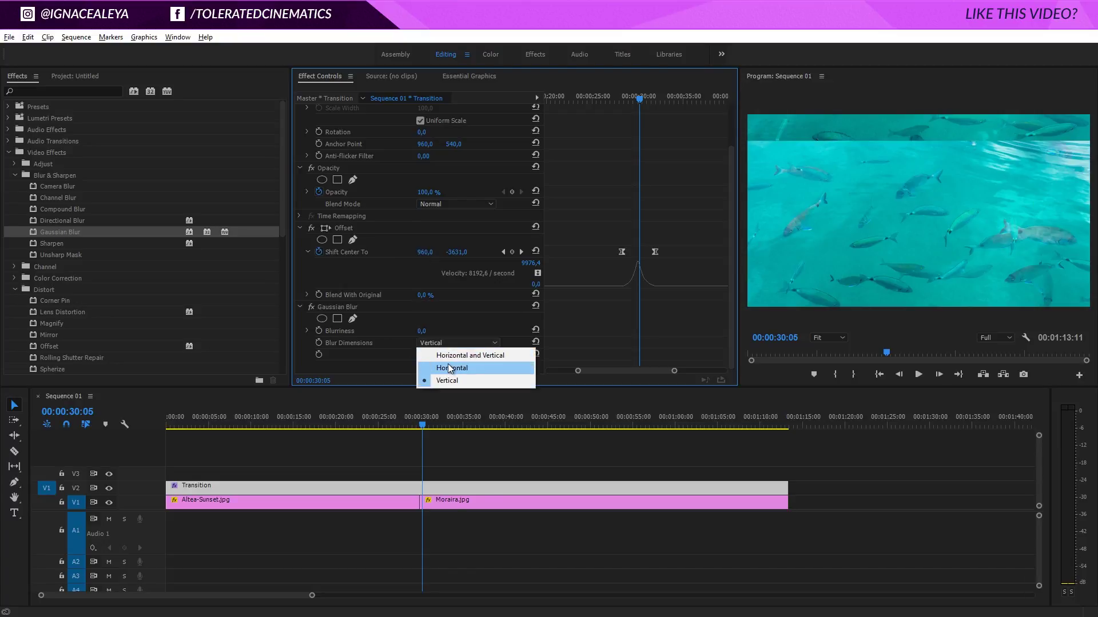
pyautogui.click(455, 327)
# Add Gaussian Blur Blurriness keyframes of 0 near the two Shift Center To keyframes, at 00:00:28:06 and 00:00:31:22
pyautogui.moveTo(641, 98); pyautogui.dragTo(624, 103)
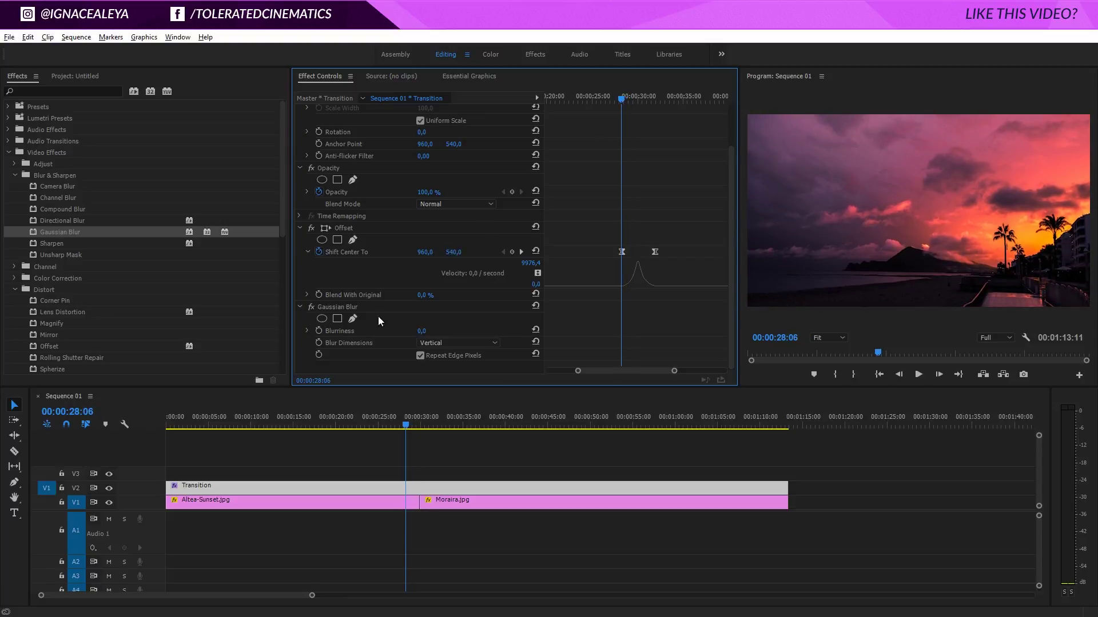
pyautogui.click(319, 331)
pyautogui.moveTo(643, 97); pyautogui.dragTo(656, 99)
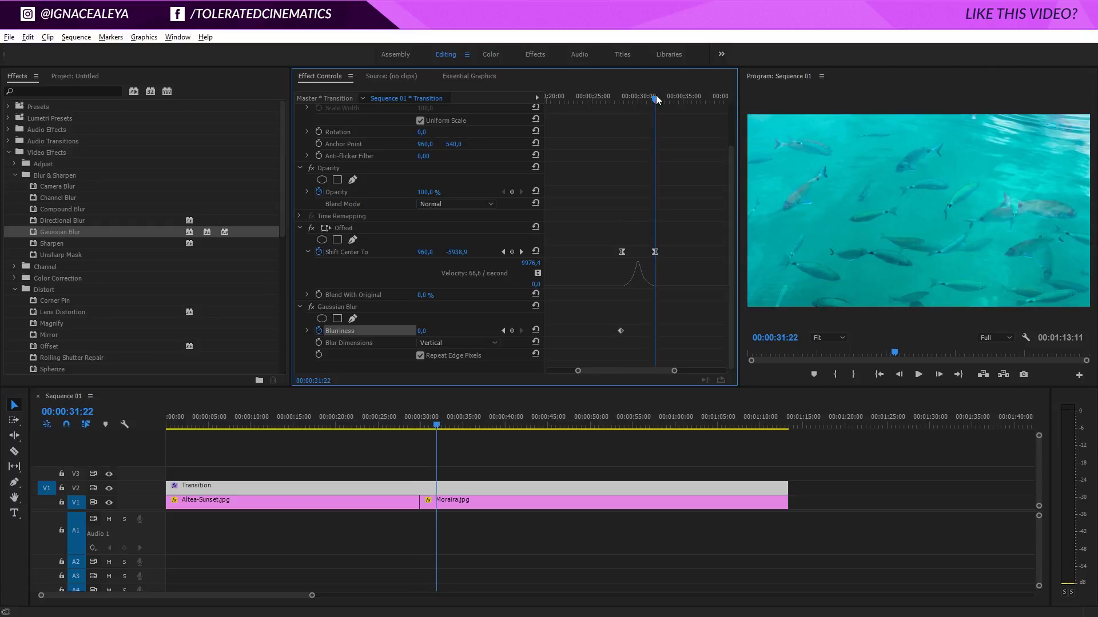
pyautogui.click(512, 331)
# Add a Blurriness keyframe at the cut, 00:00:30:00, with a value of 250
pyautogui.click(638, 99)
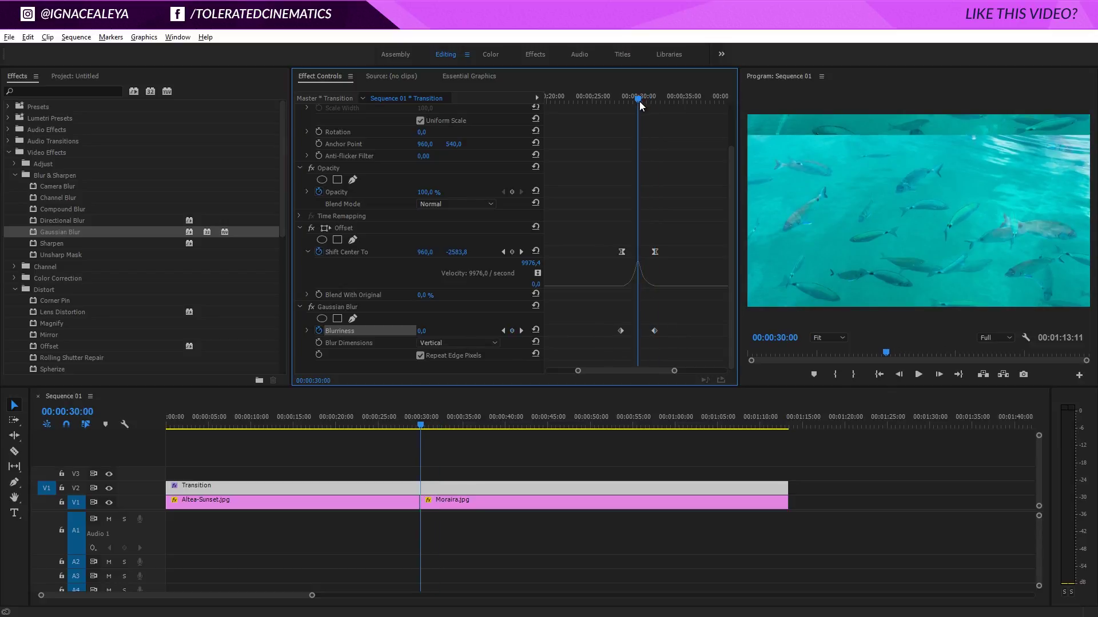
pyautogui.moveTo(429, 329); pyautogui.dragTo(458, 329)
pyautogui.click(424, 331)
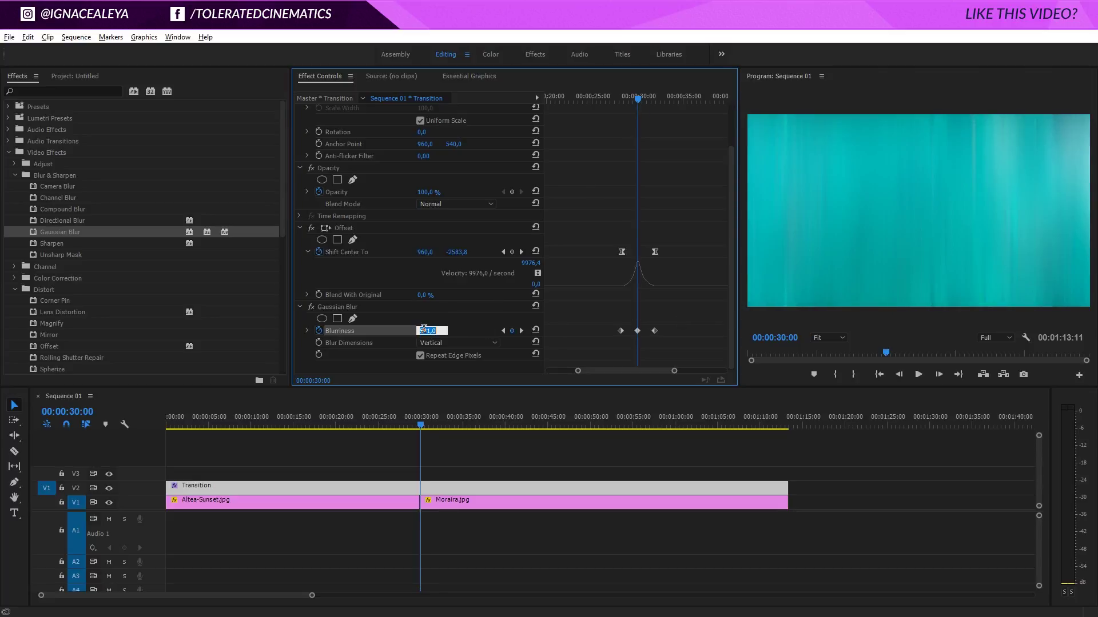
pyautogui.write('250')
pyautogui.press('Return')
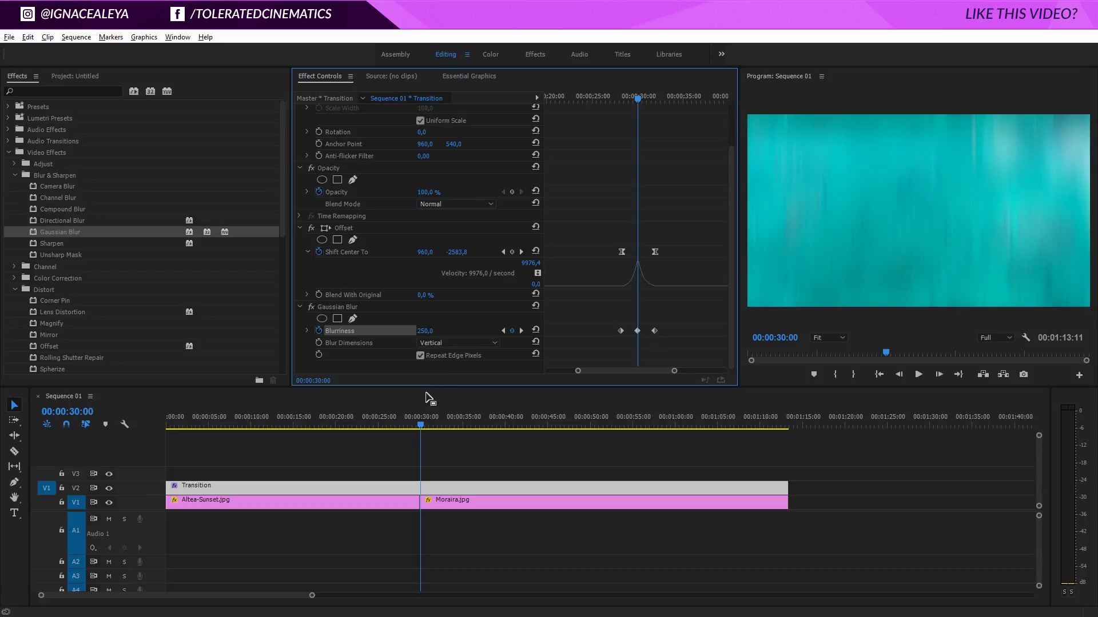
# Play back and scrub through the transition to check the vertical blur
pyautogui.moveTo(407, 424); pyautogui.dragTo(355, 426)
pyautogui.press('space')
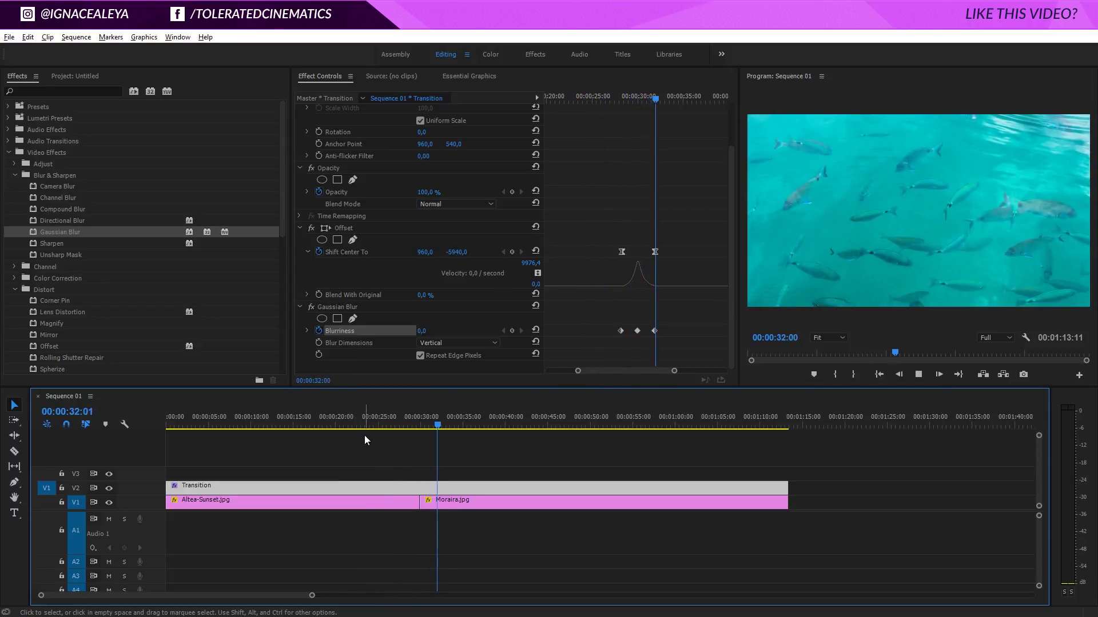
pyautogui.moveTo(439, 425); pyautogui.dragTo(431, 426)
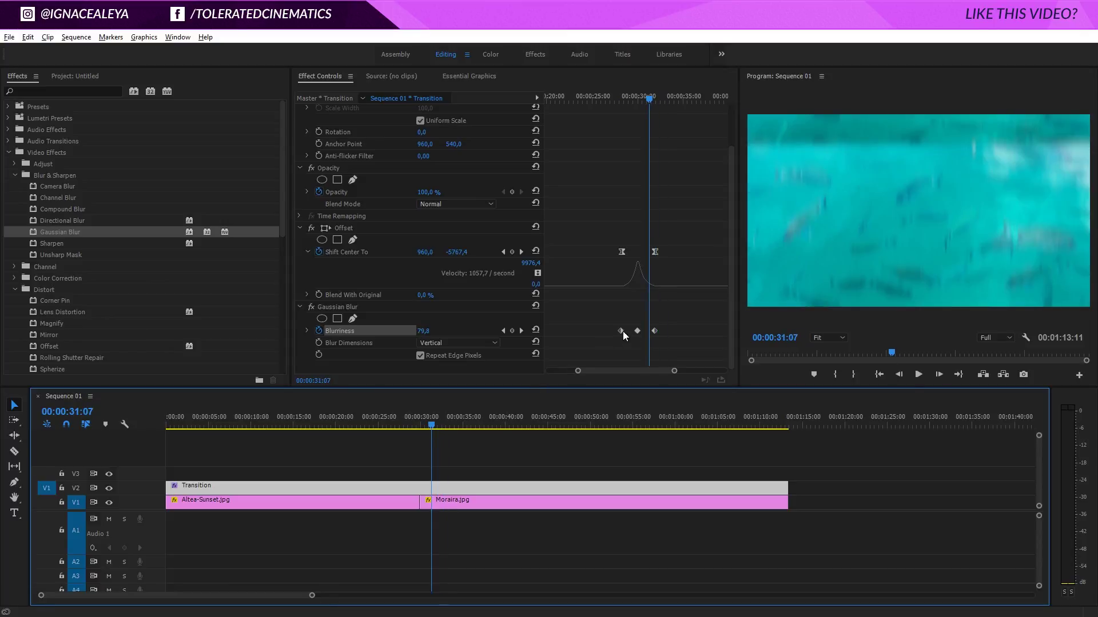
# Change all three Blurriness keyframes to Continuous Bezier interpolation
pyautogui.click(623, 97)
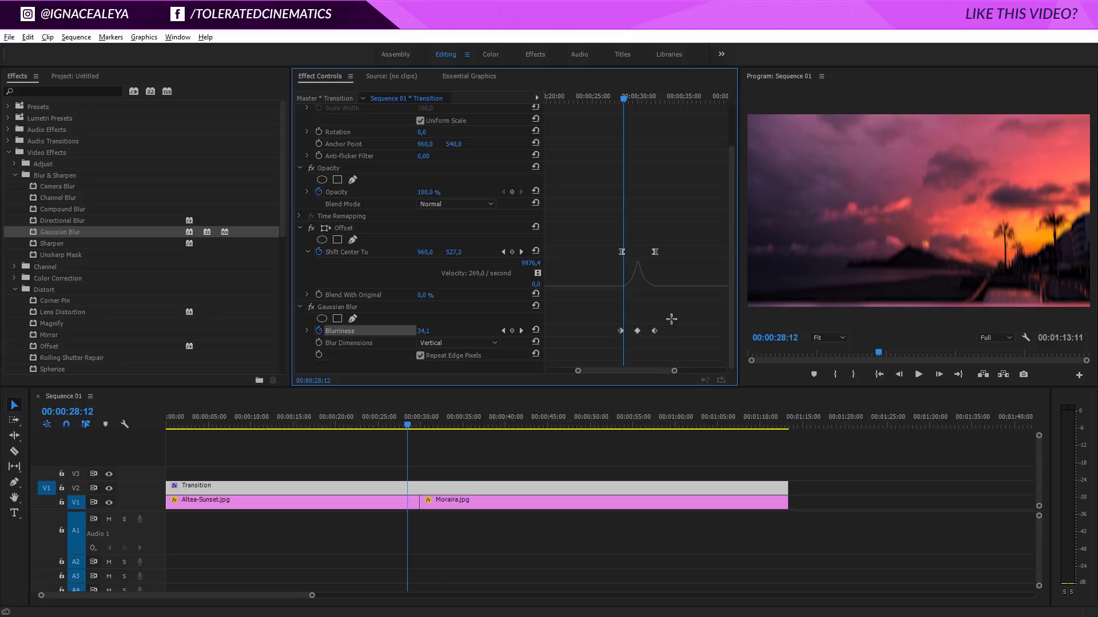
pyautogui.moveTo(676, 319); pyautogui.dragTo(604, 346)
pyautogui.rightClick(622, 331)
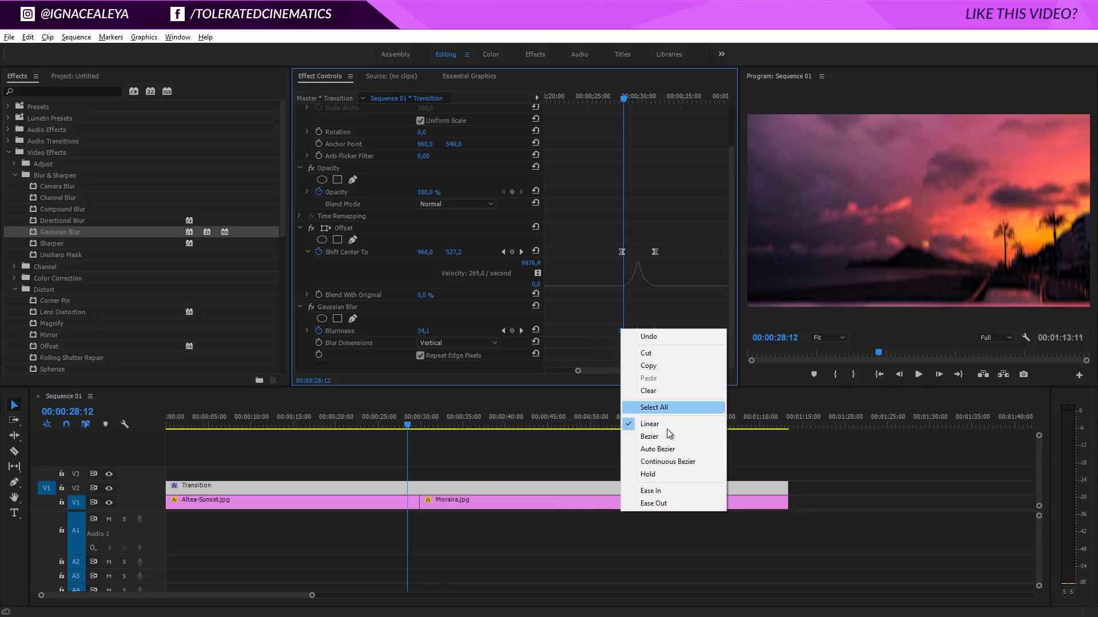
pyautogui.click(671, 462)
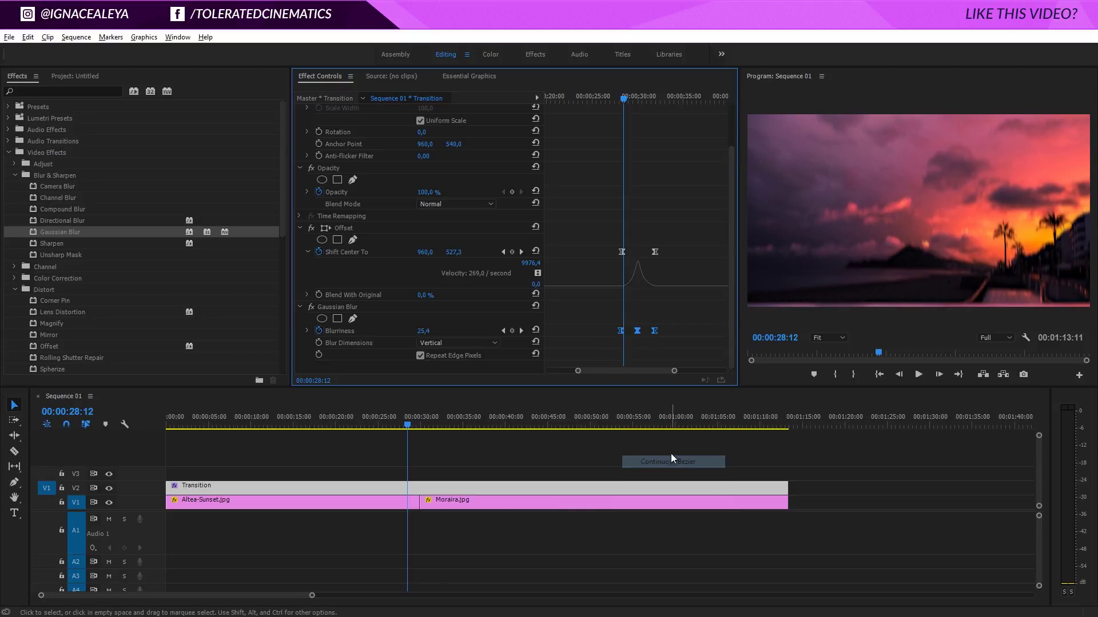
# Expand the Blurriness graph and adjust the outer keyframe handles so the blur ramps gently into a narrow peak at the cut
pyautogui.click(307, 331)
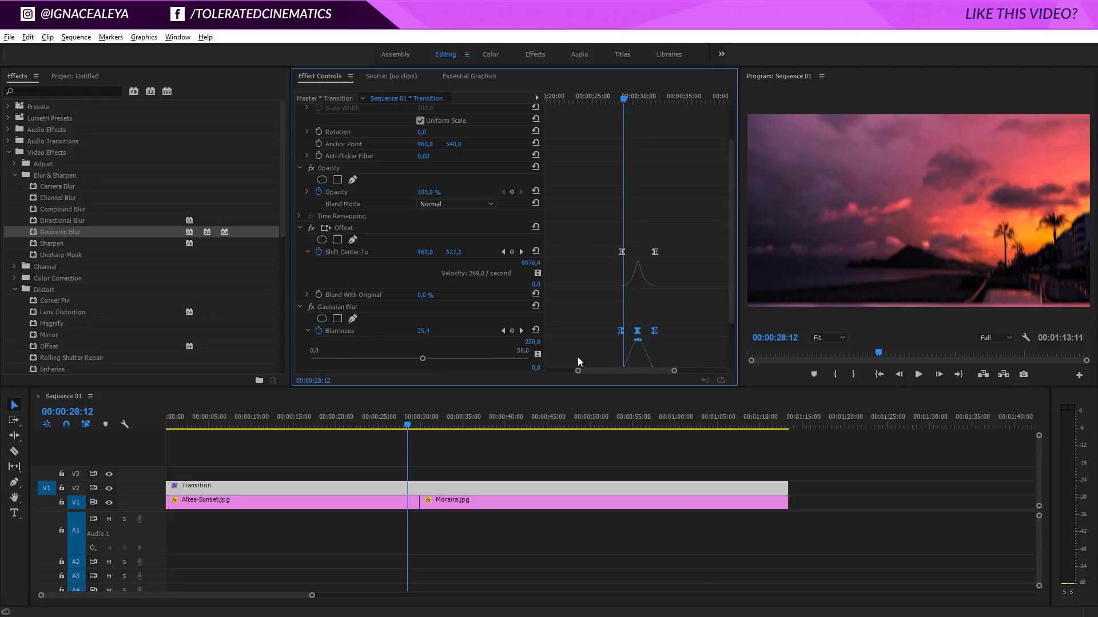
pyautogui.scroll(-2, 732, 317)
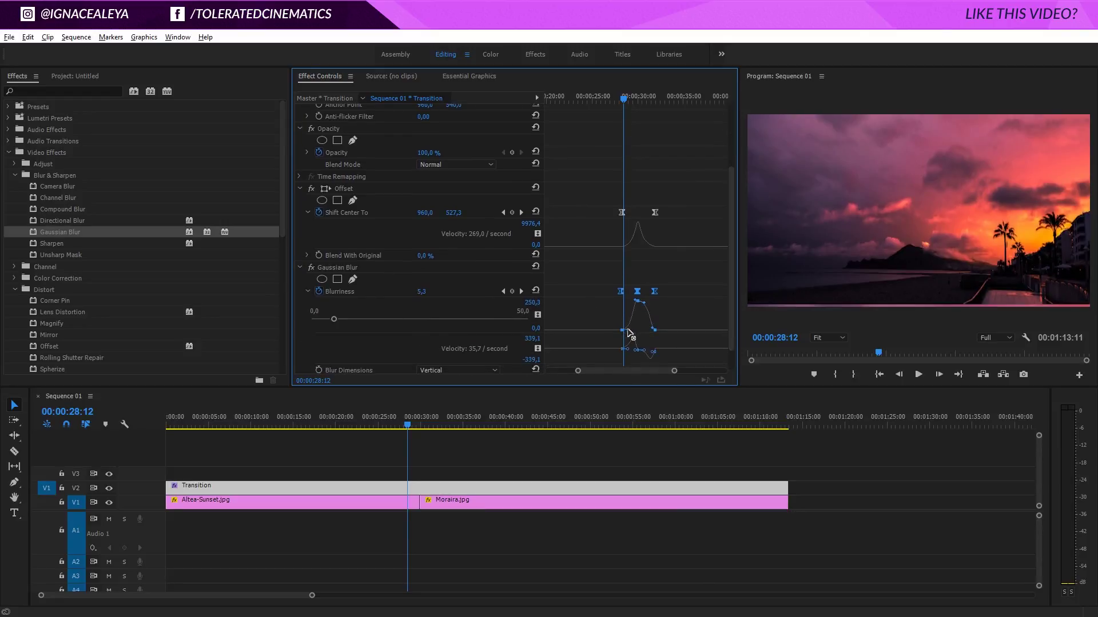
pyautogui.click(623, 330)
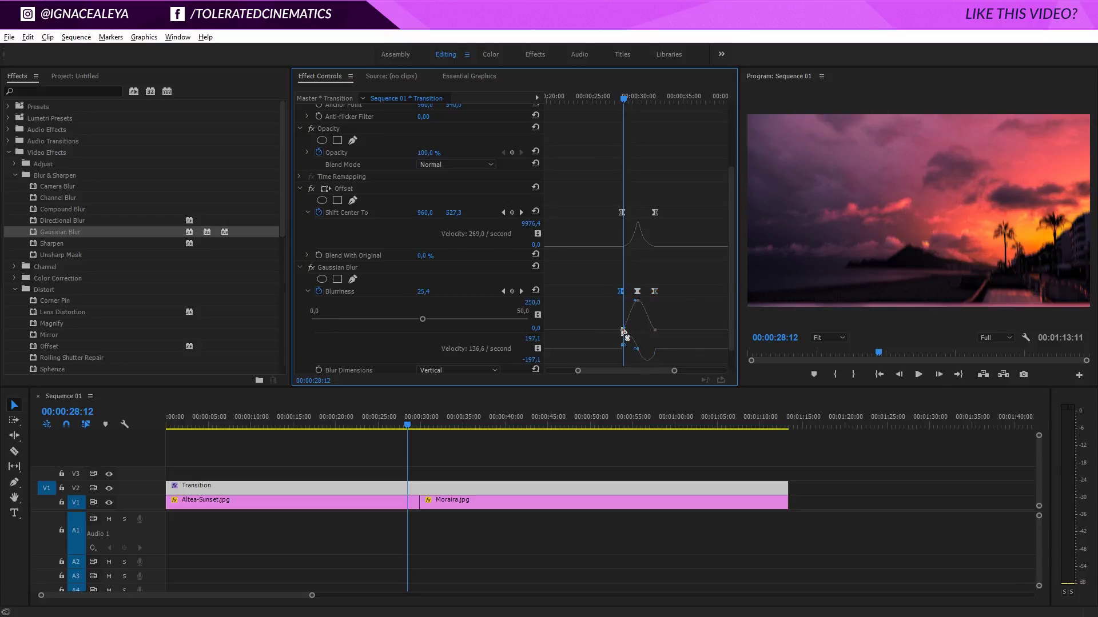
pyautogui.moveTo(624, 331)
pyautogui.mouseDown()
pyautogui.moveTo(648, 330)
pyautogui.moveTo(630, 330)
pyautogui.mouseUp()
pyautogui.click(654, 330)
pyautogui.click(623, 331)
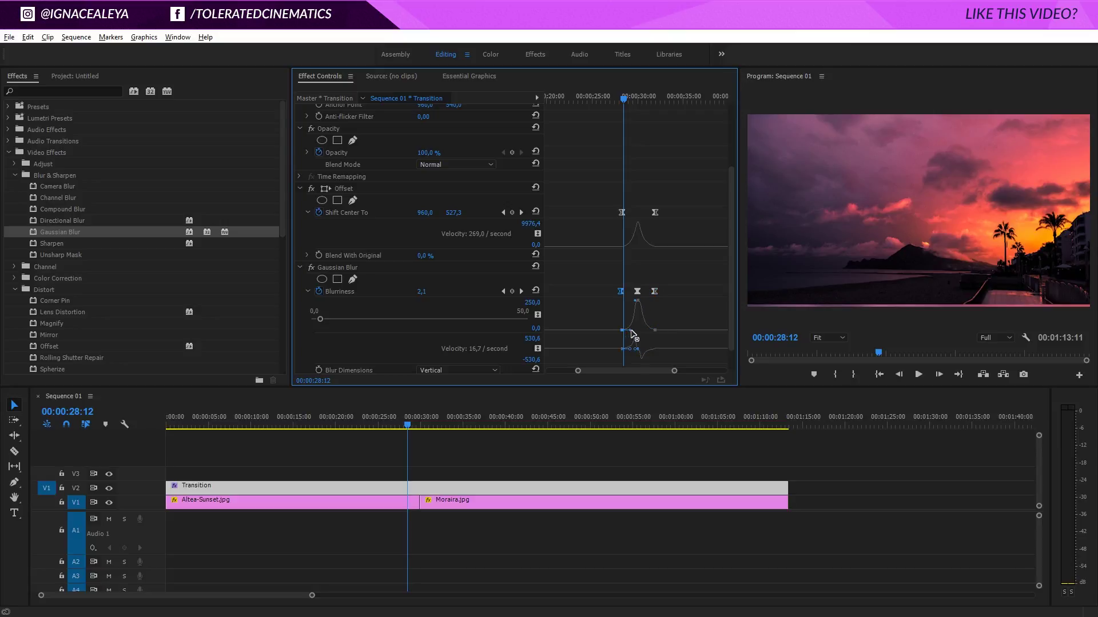
# Play back the transition to check the eased blur together with the slide
pyautogui.click(357, 426)
pyautogui.press('space')
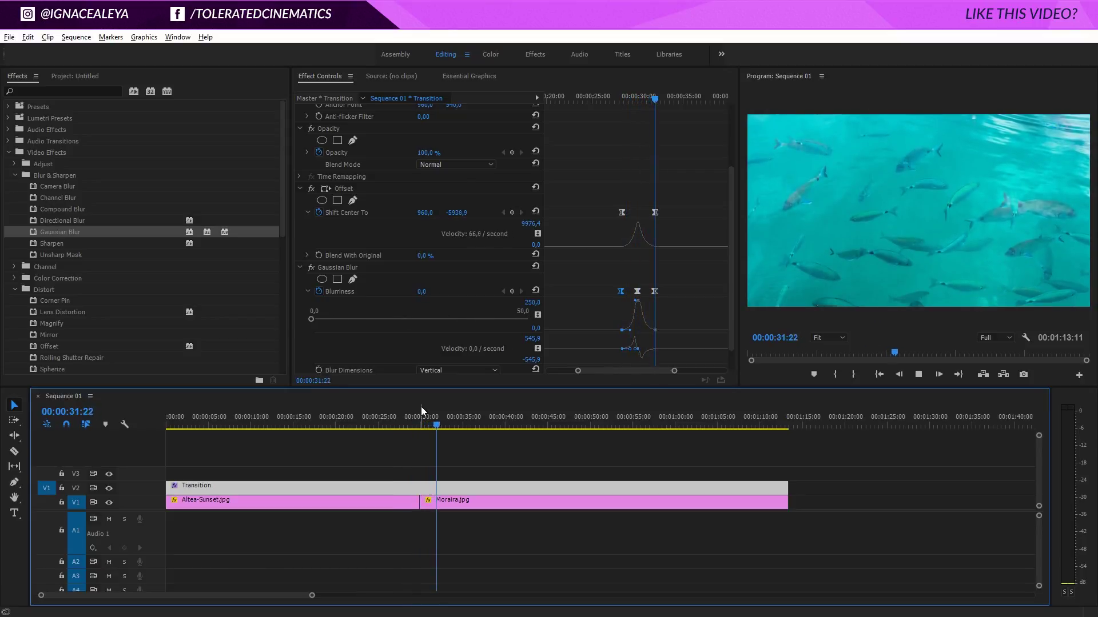
pyautogui.click(455, 421)
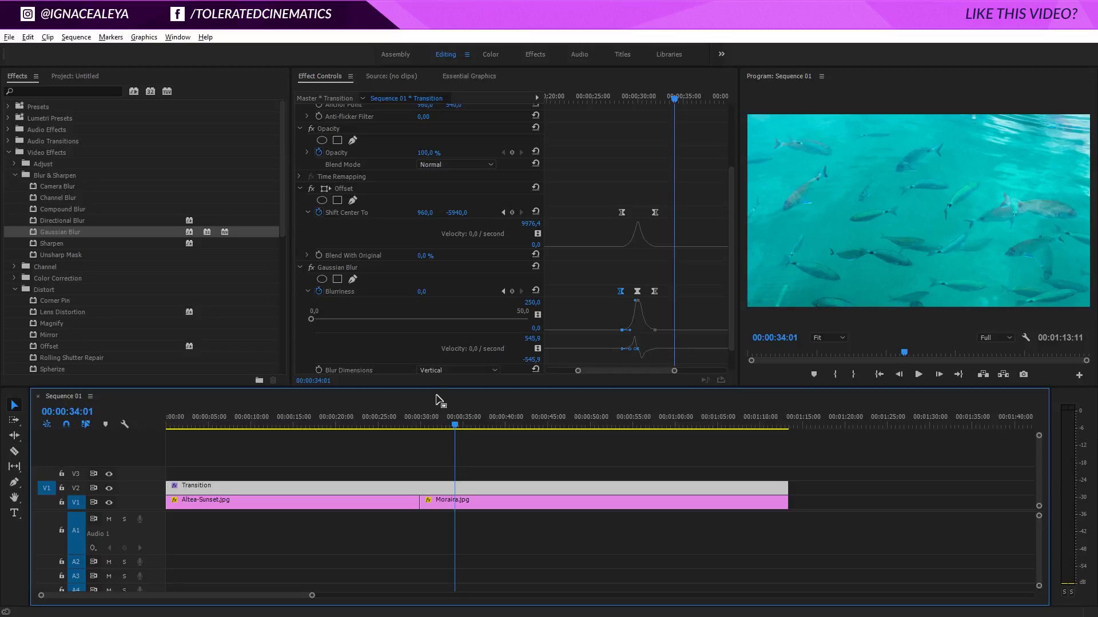
# Import FAST FILM BURN 02.mp4 into the project and place it on track V4 over the cut
pyautogui.click(72, 77)
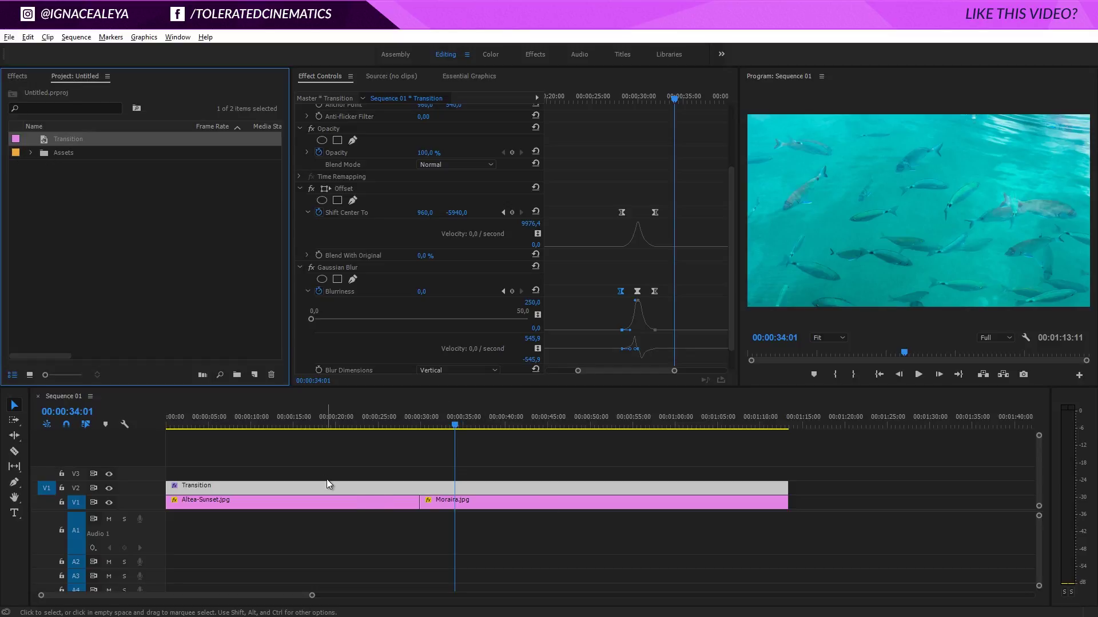
pyautogui.rightClick(180, 257)
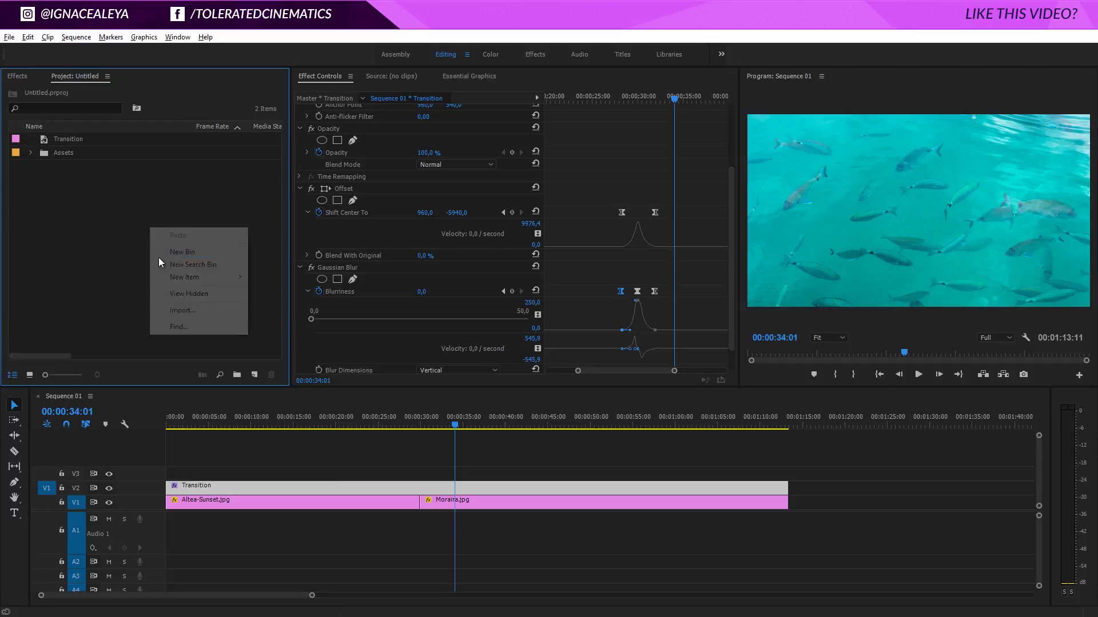
pyautogui.click(158, 257)
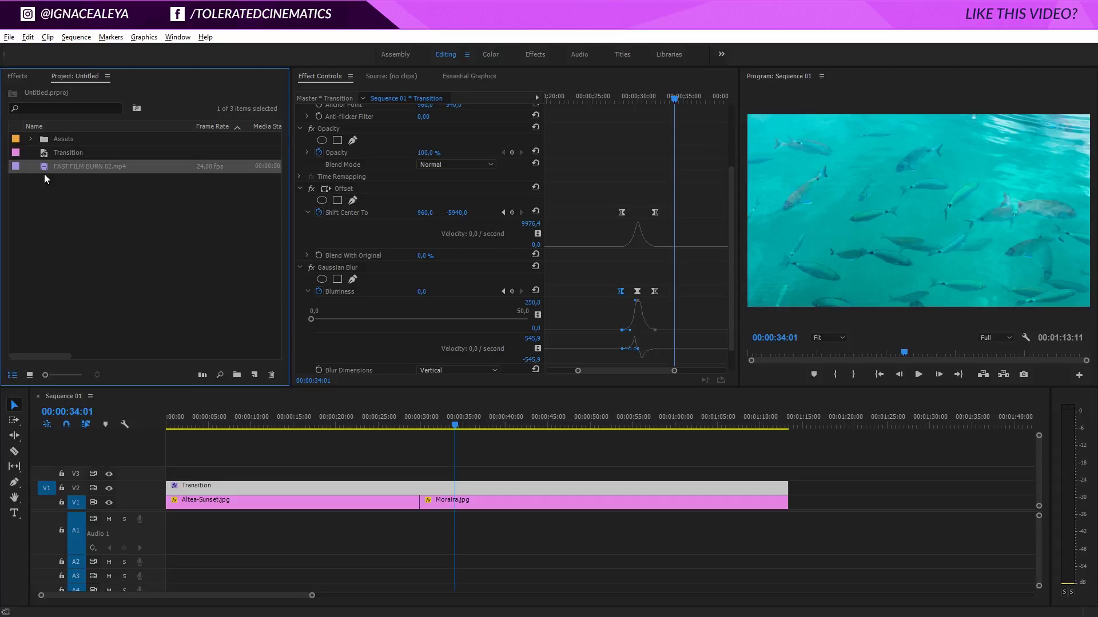
pyautogui.moveTo(44, 166); pyautogui.dragTo(431, 464)
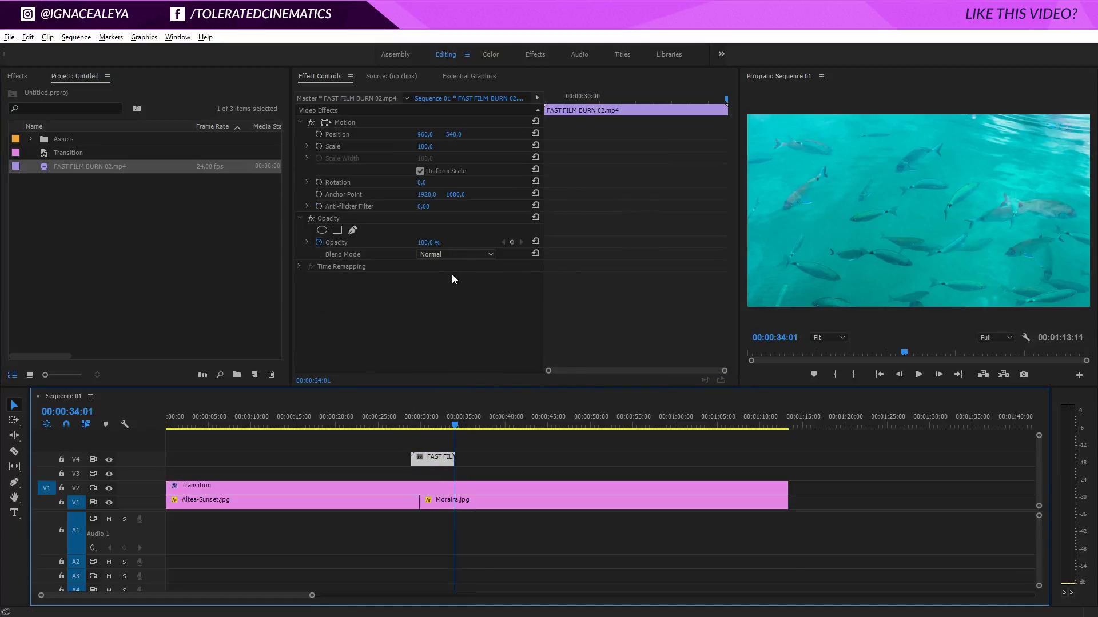
# Set the film burn clip's blend mode to Screen and move the clip down to track V3
pyautogui.click(490, 255)
pyautogui.click(527, 373)
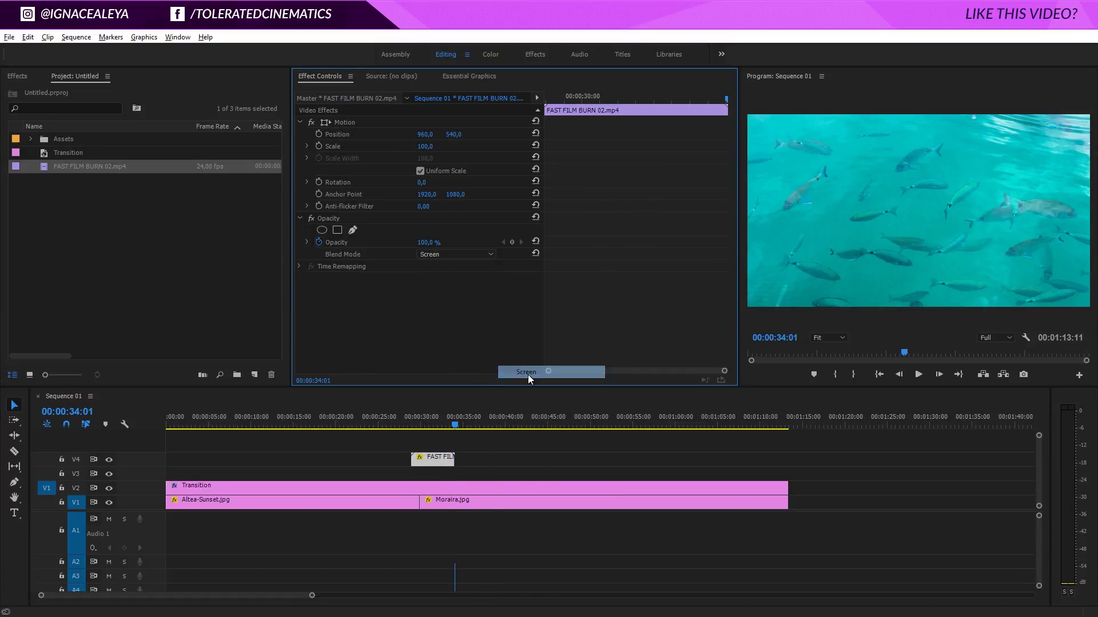
pyautogui.moveTo(430, 464); pyautogui.dragTo(430, 479)
# Shift the film burn clip on V3 earlier to start at about 27.5 seconds and play back the result
pyautogui.moveTo(428, 423); pyautogui.dragTo(419, 424)
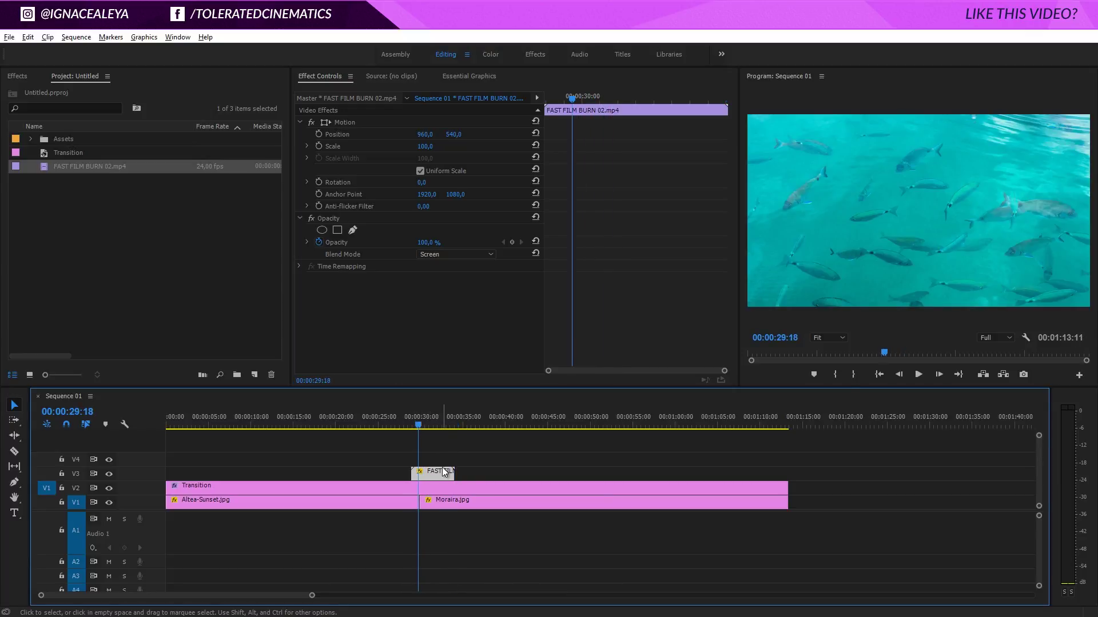
pyautogui.moveTo(440, 472); pyautogui.dragTo(429, 474)
pyautogui.moveTo(417, 426); pyautogui.dragTo(398, 425)
pyautogui.press('space')
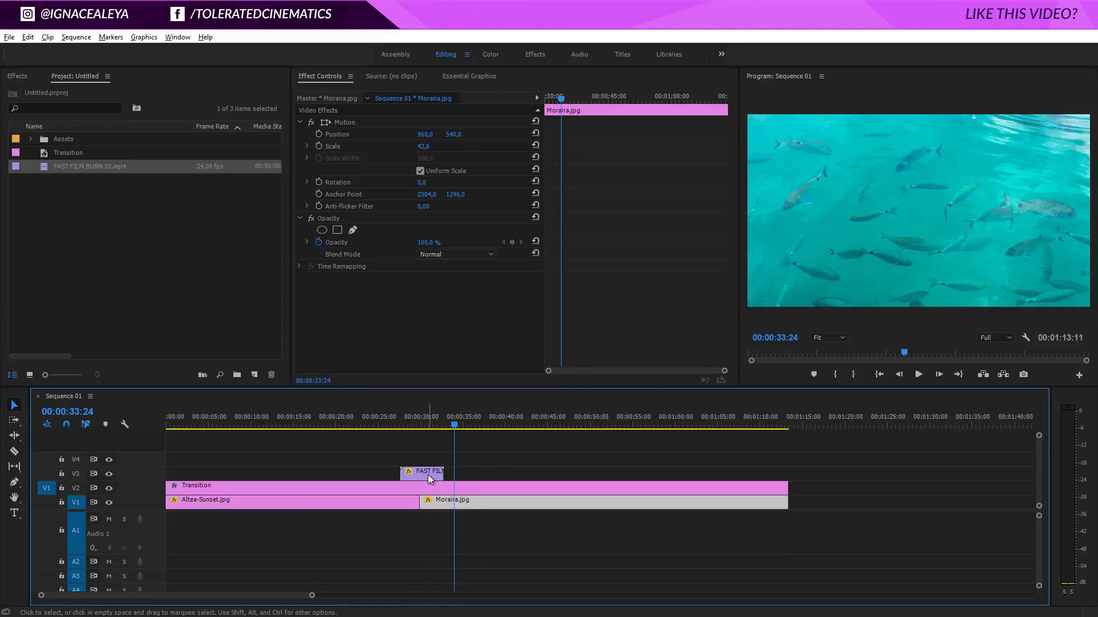
# Move the film burn clip about one second earlier and replay the transition to check its timing
pyautogui.moveTo(430, 470); pyautogui.dragTo(422, 470)
pyautogui.click(388, 423)
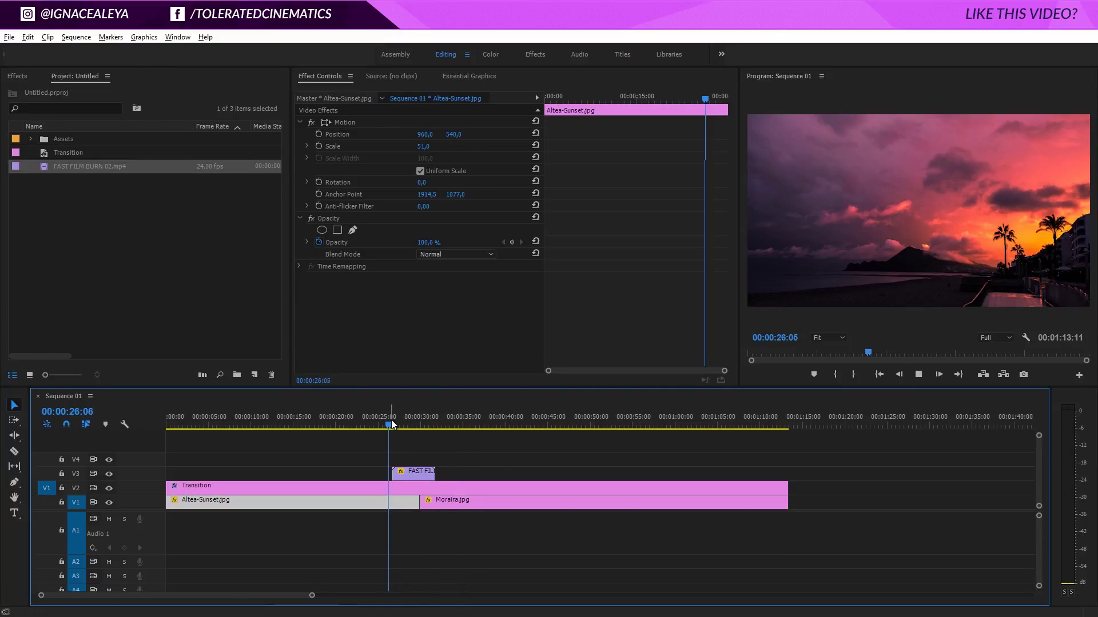
pyautogui.press('space')
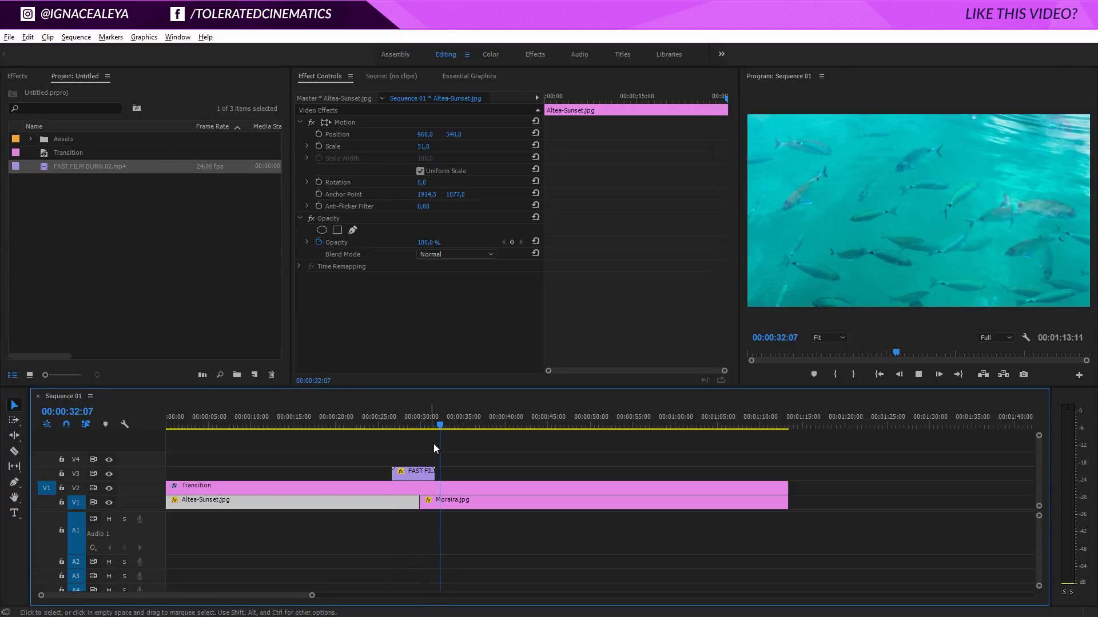
pyautogui.click(441, 427)
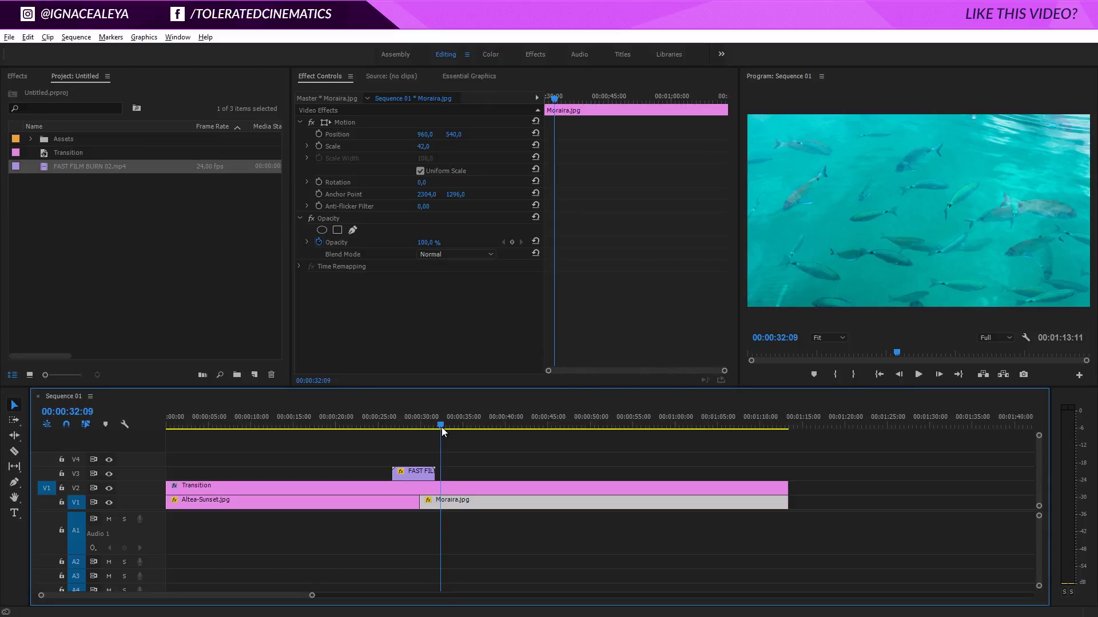